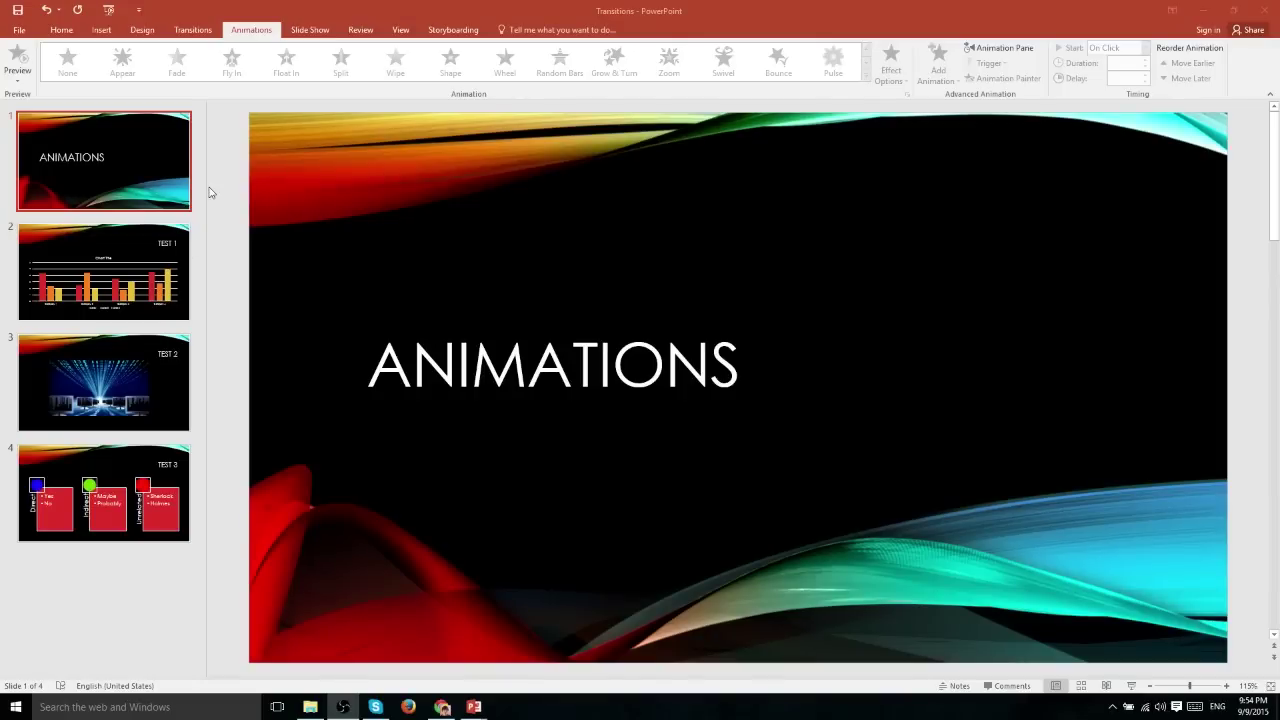
Give slide 2 a Wipe transition and apply a Fade animation to the slide 3 picture
click(193, 29)
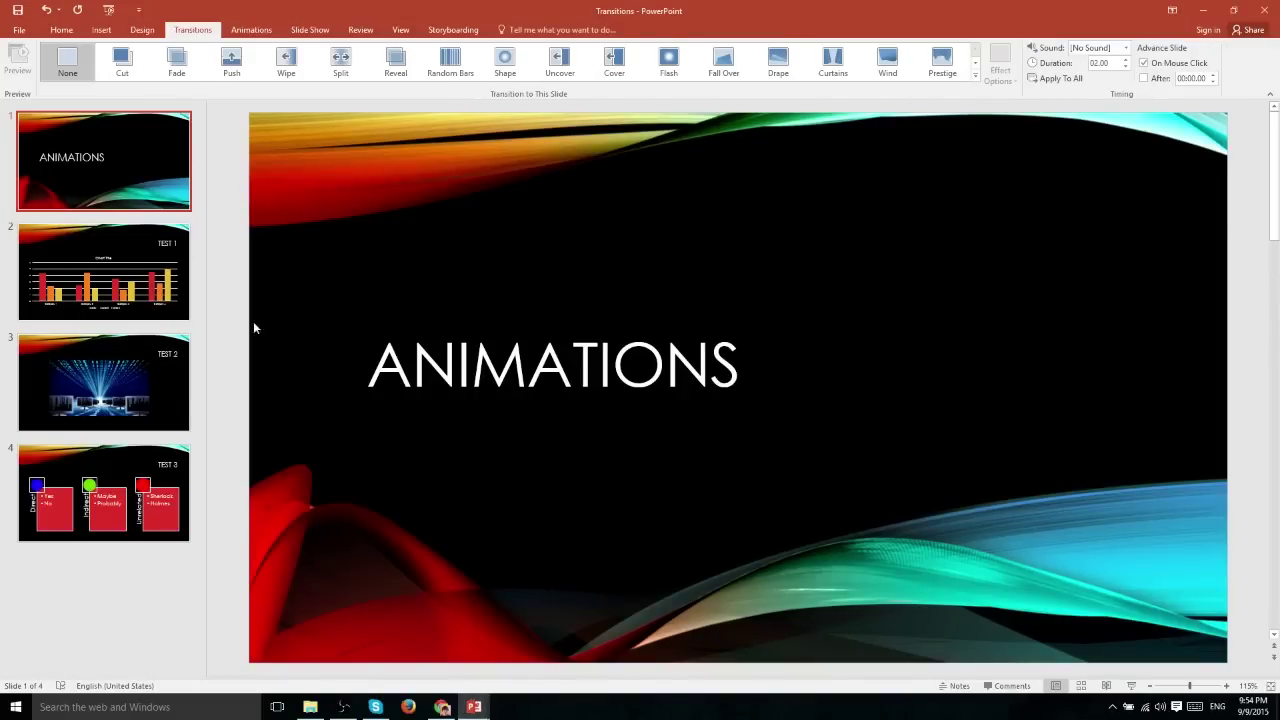
click(199, 268)
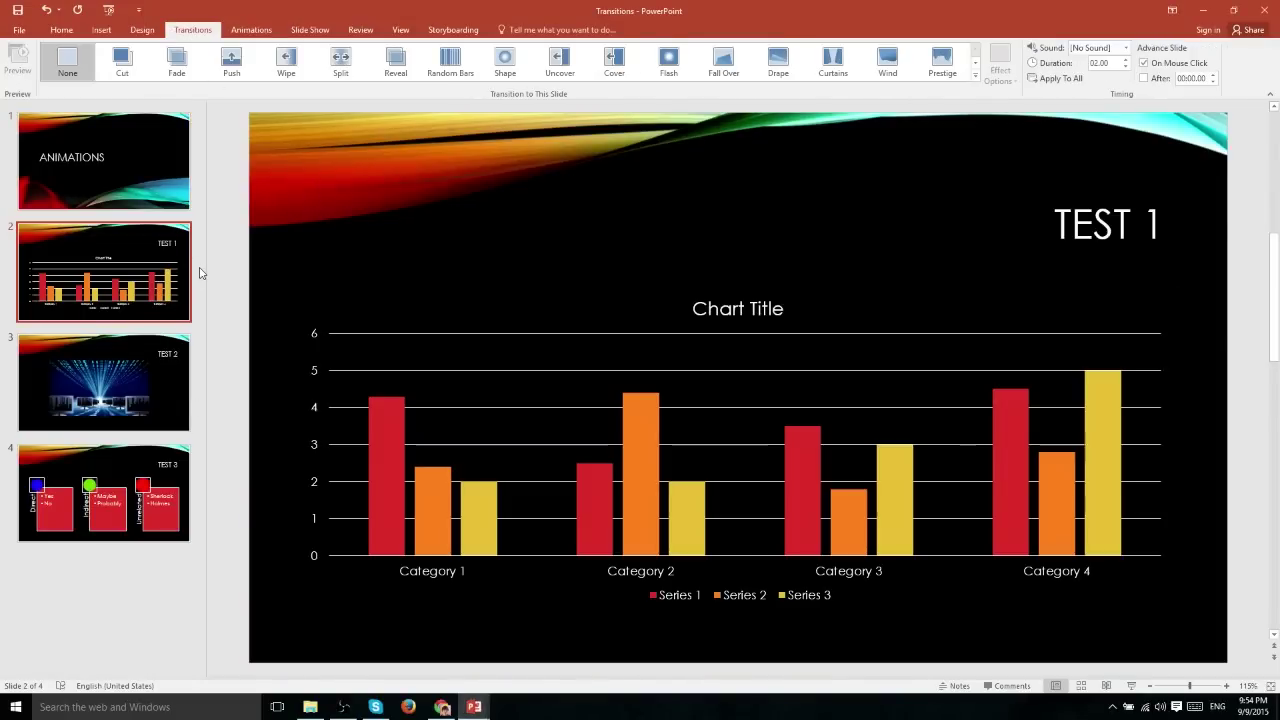
click(278, 66)
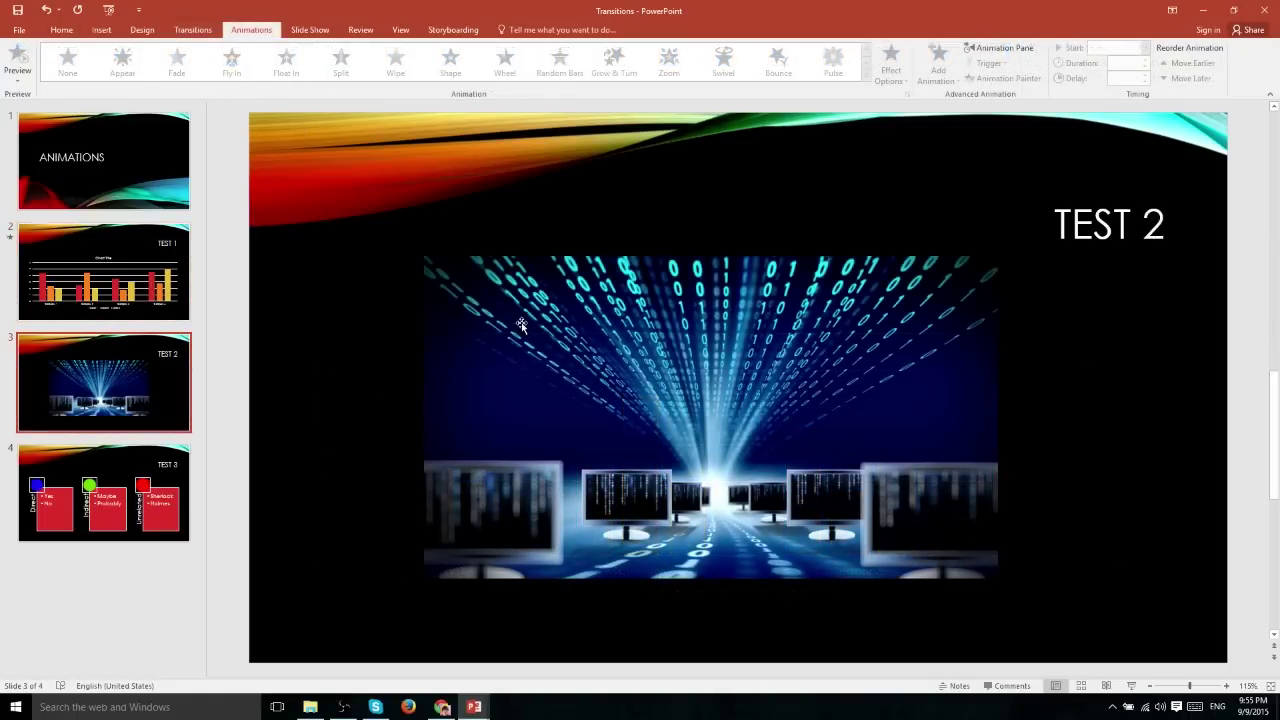
click(521, 325)
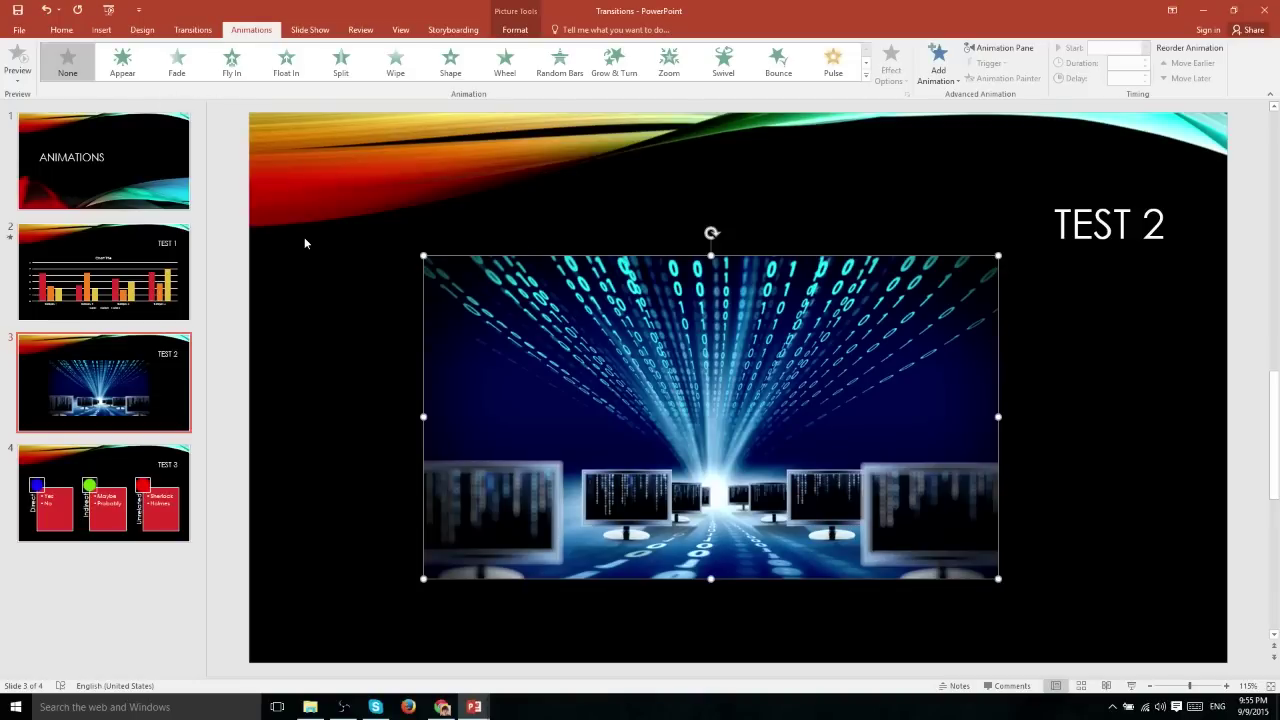
click(176, 62)
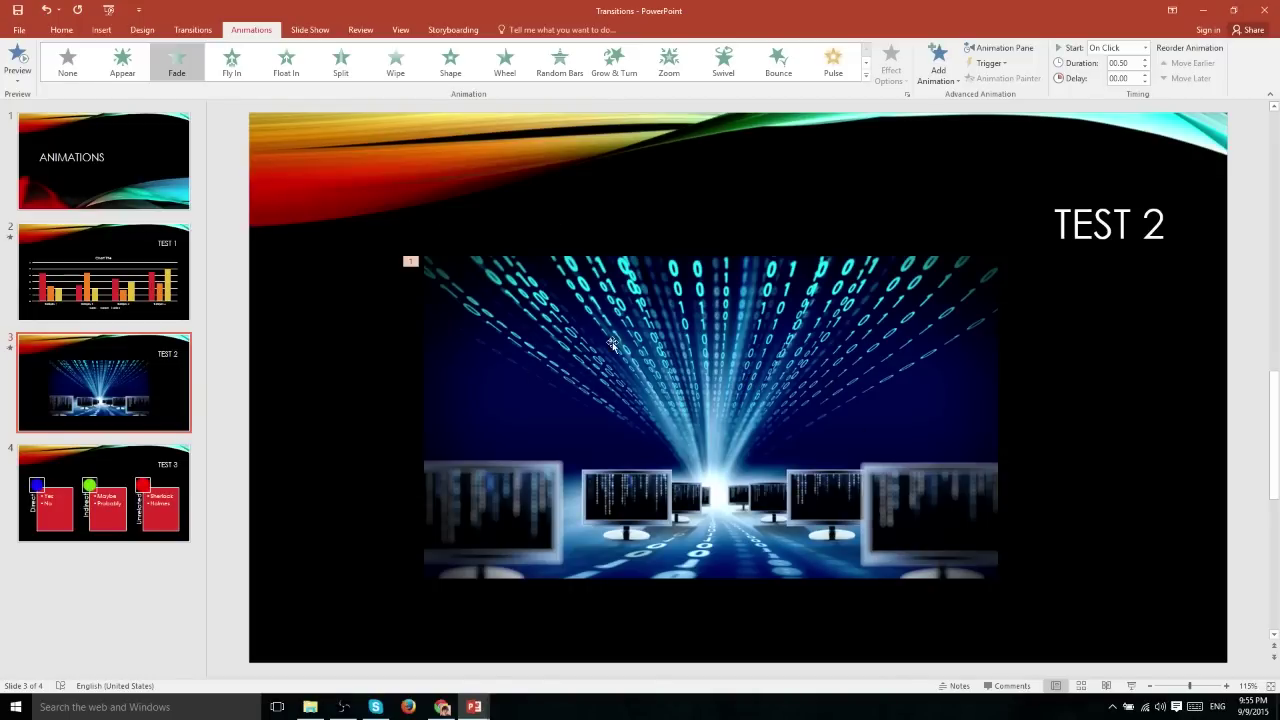
Set the picture's animation to None, give slide 3 a Fade transition, and reselect the picture
click(67, 60)
click(193, 30)
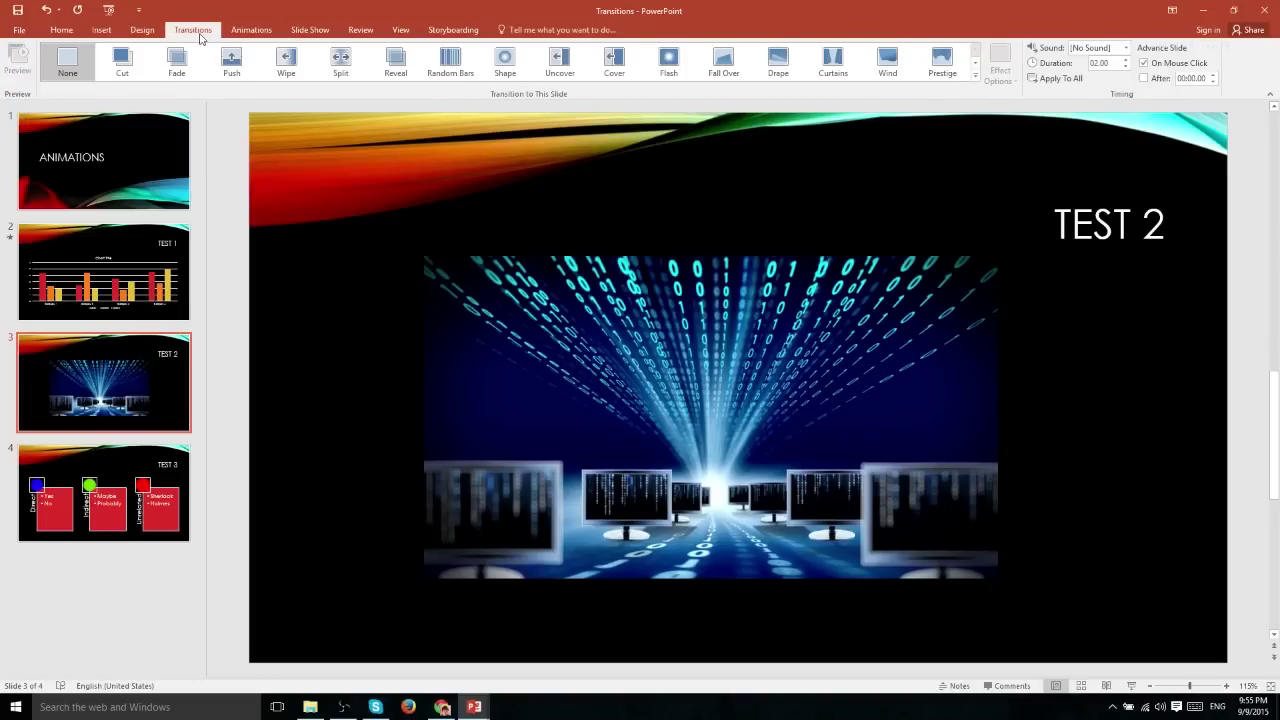
click(176, 60)
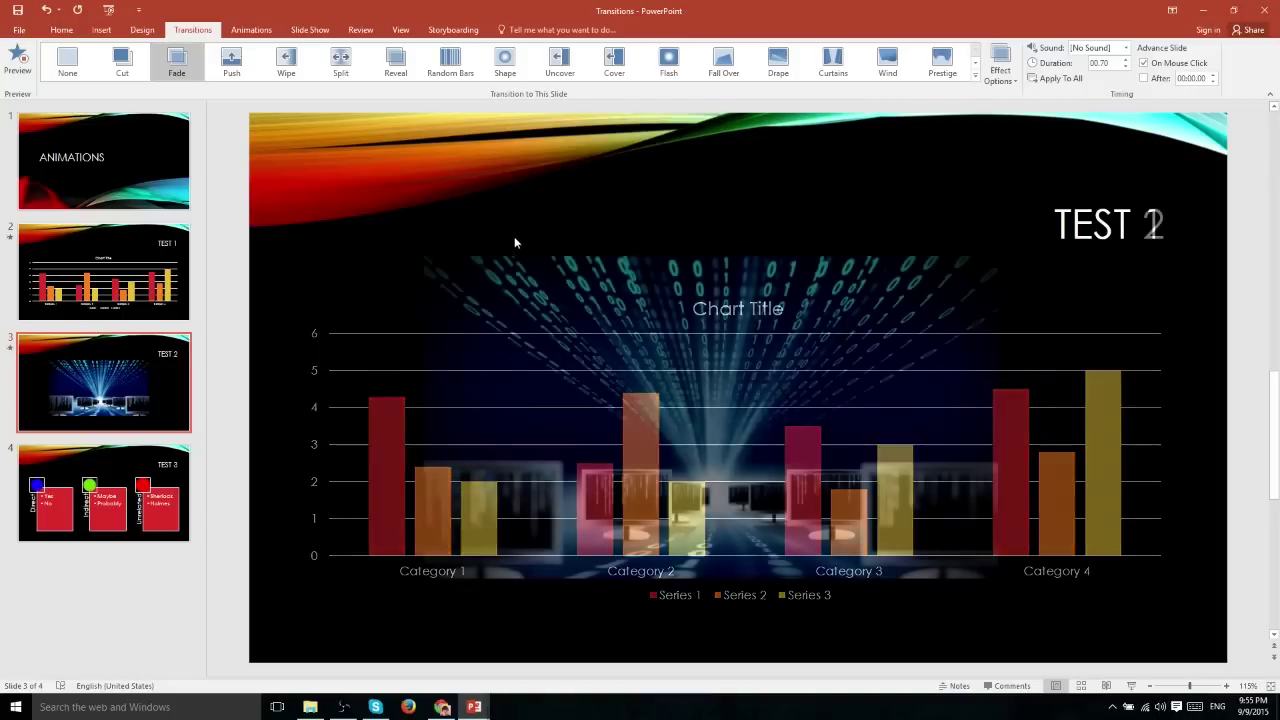
click(251, 30)
click(600, 255)
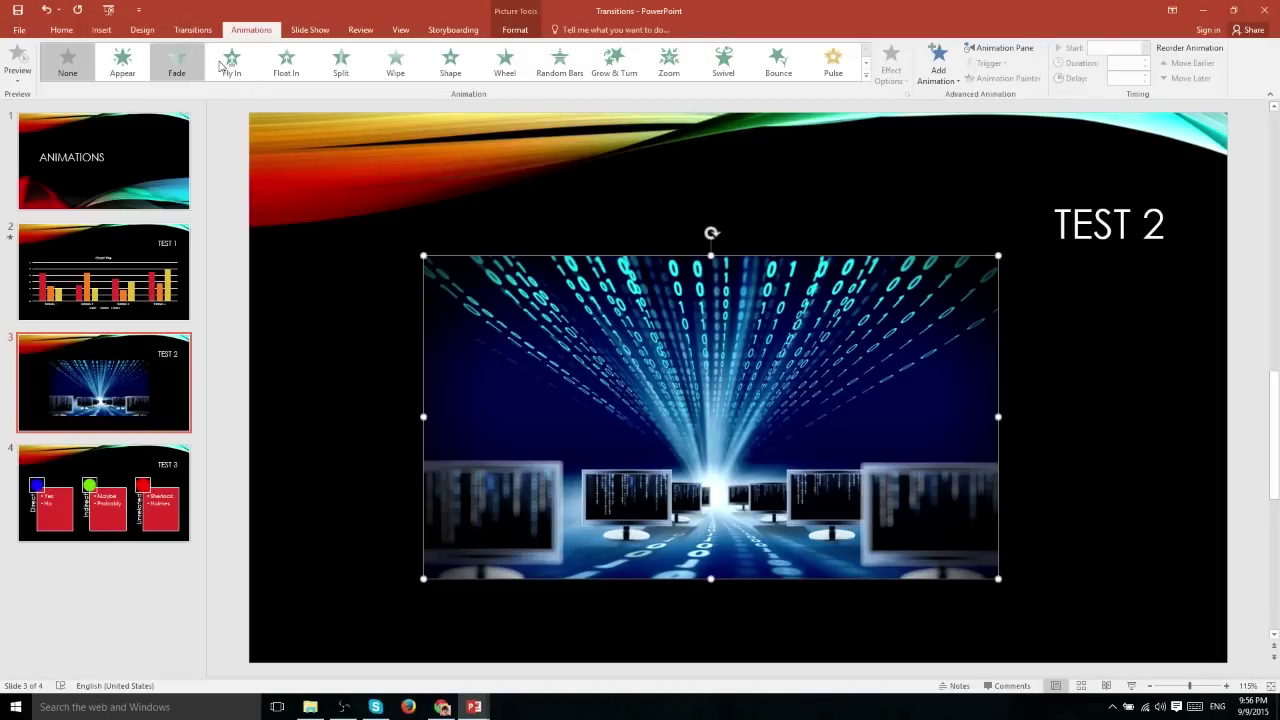
Apply a Turns motion path to the slide 3 picture, trying Down Right, then Up
click(866, 78)
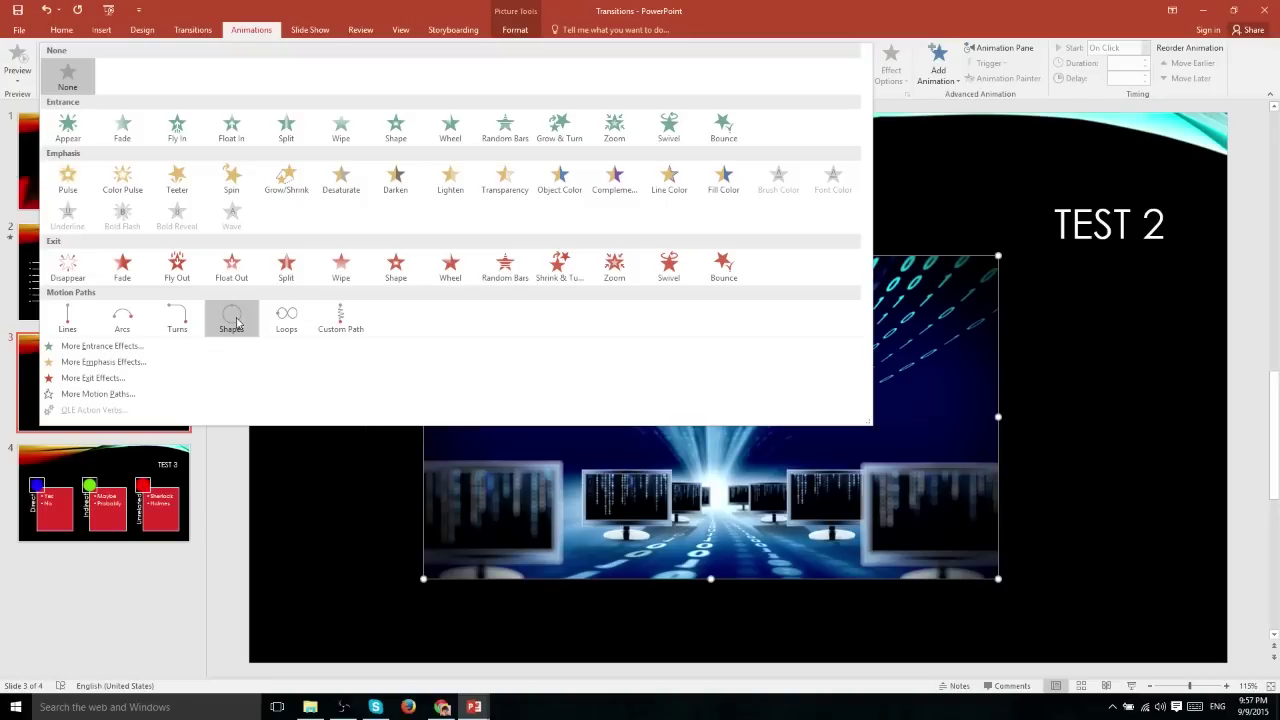
click(178, 318)
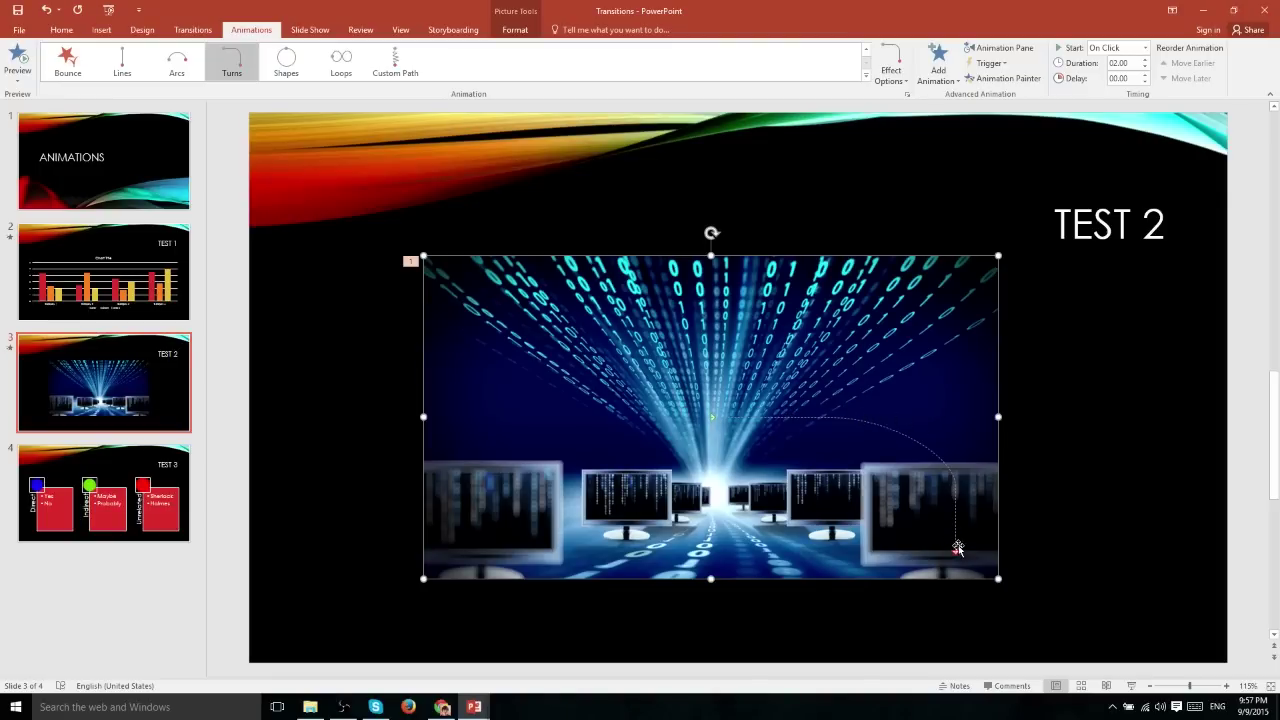
click(891, 70)
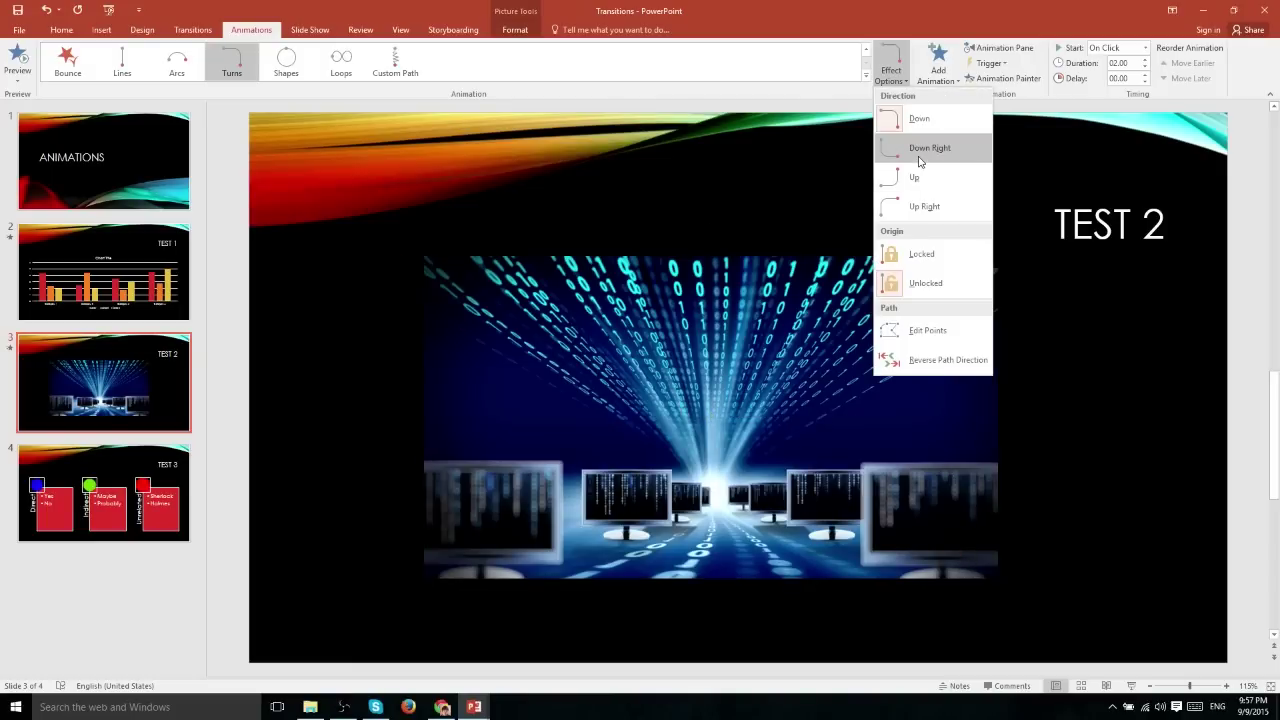
click(913, 148)
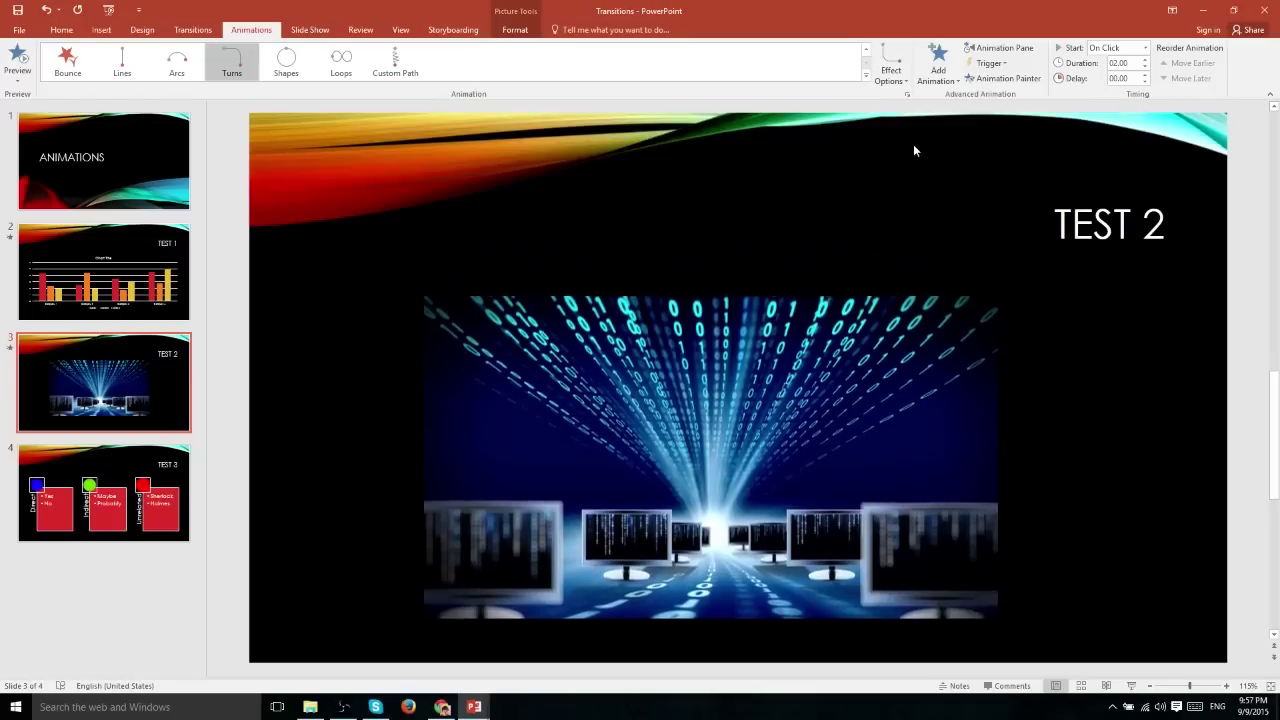
click(891, 75)
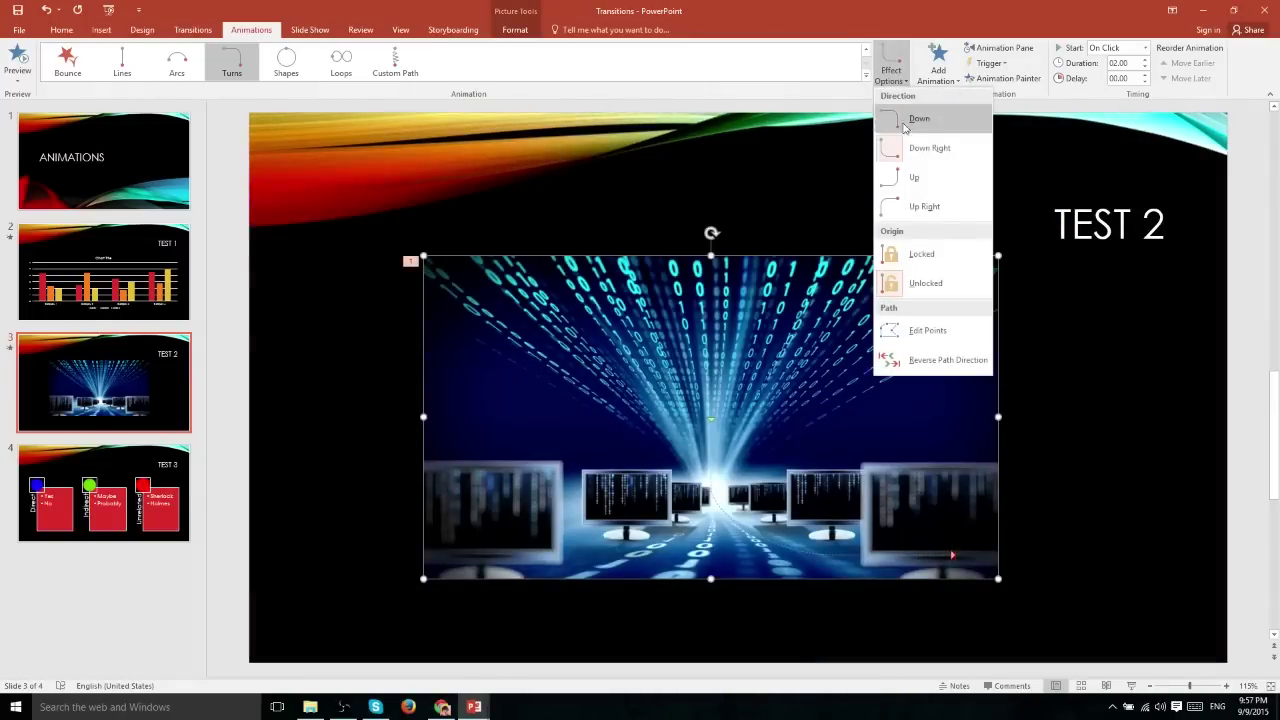
click(914, 179)
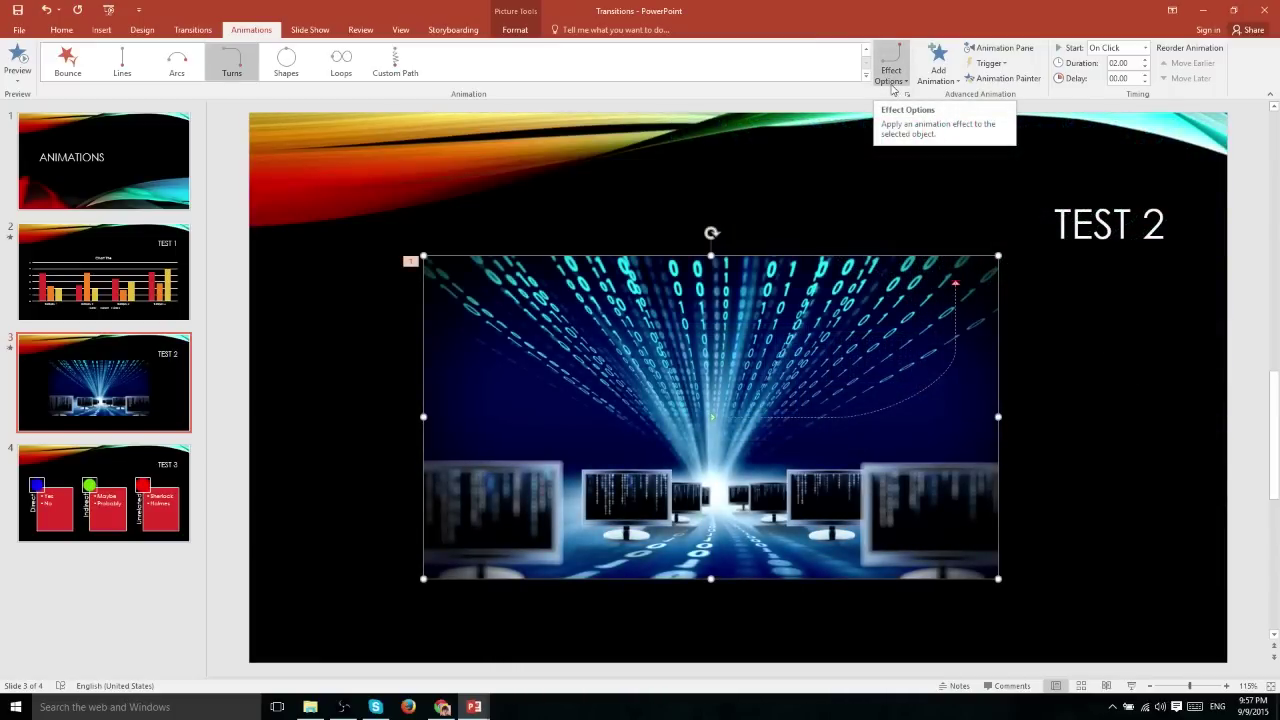
Edit the Turns path's points, moving the middle up-left and the end down-right, then preview
click(892, 85)
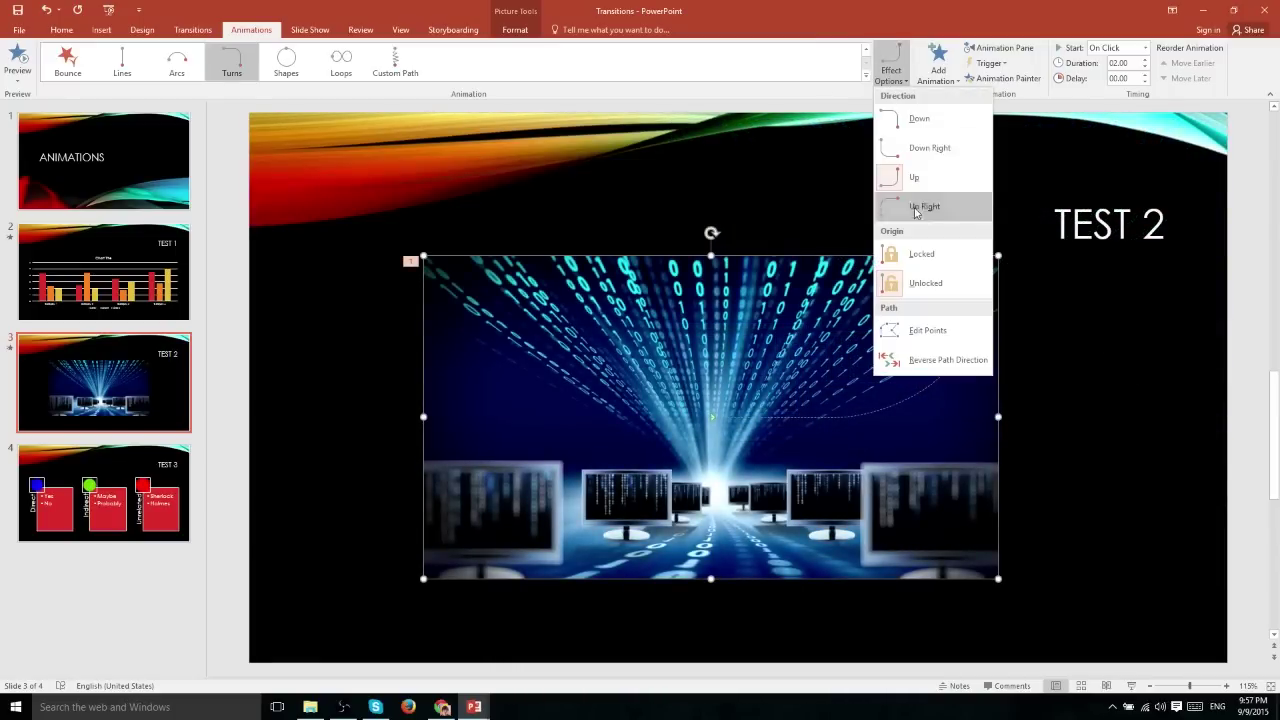
click(926, 338)
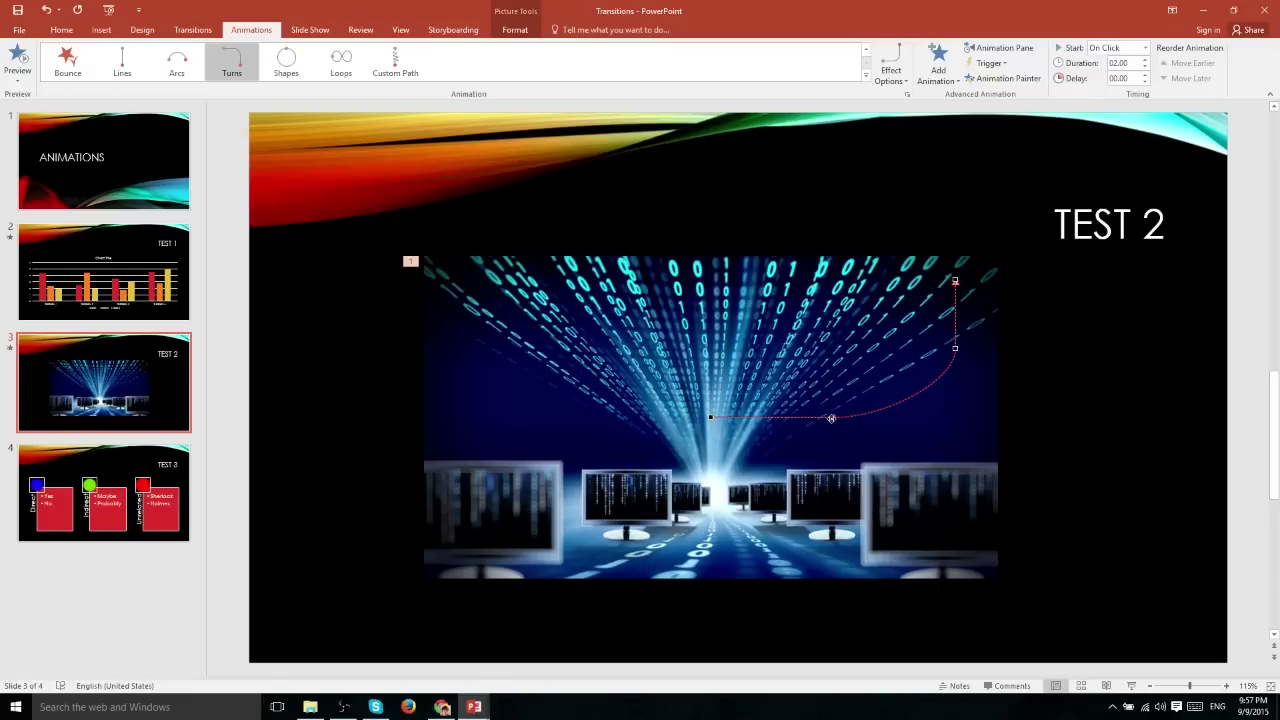
drag(833, 416, 739, 298)
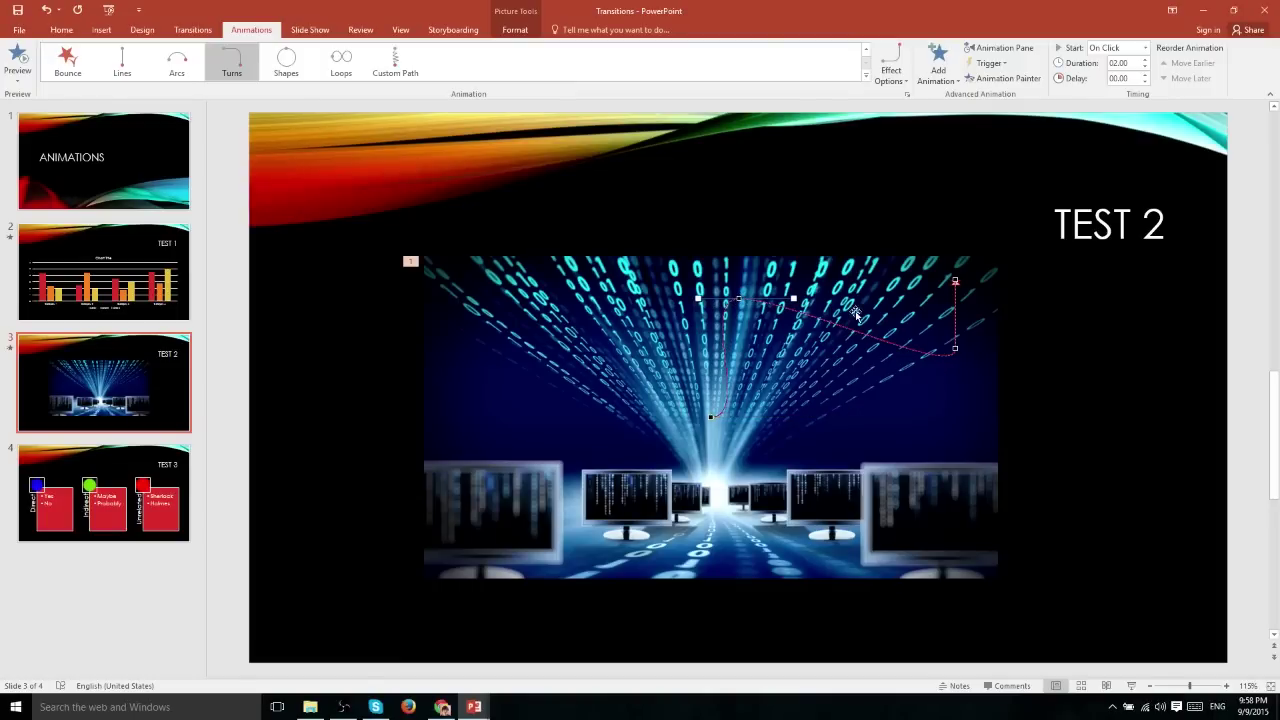
drag(956, 350, 1056, 414)
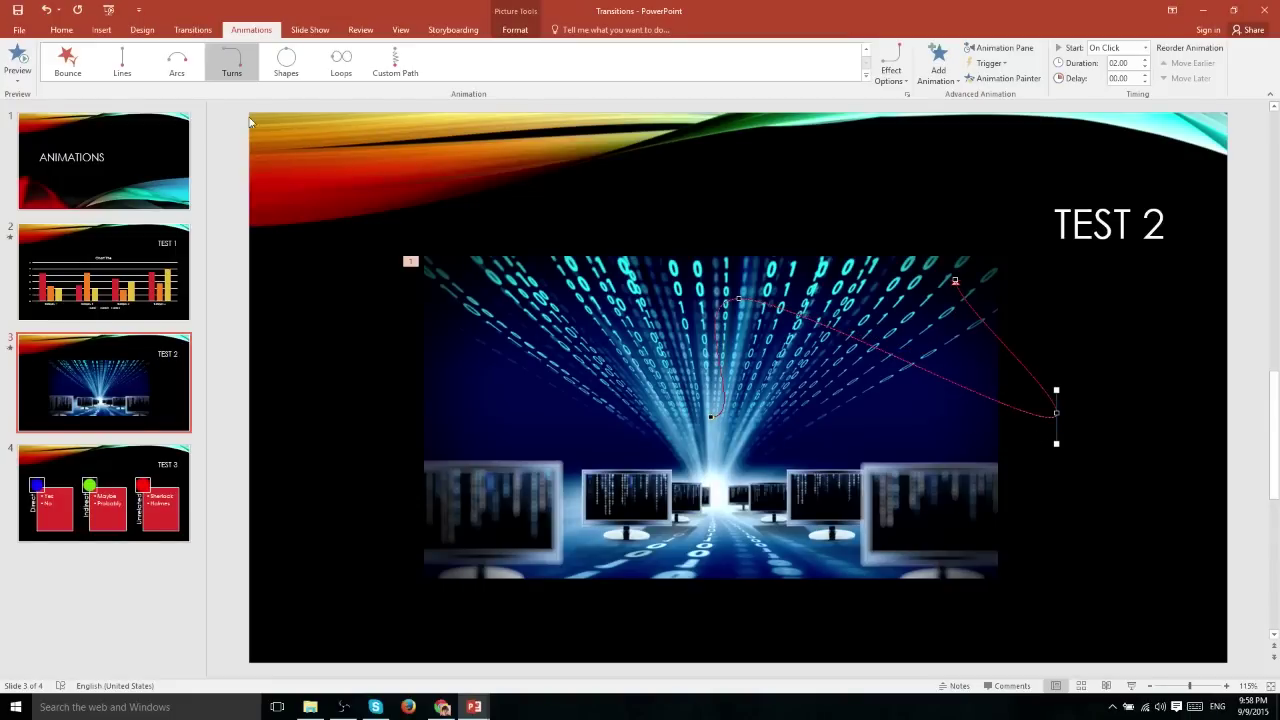
click(17, 60)
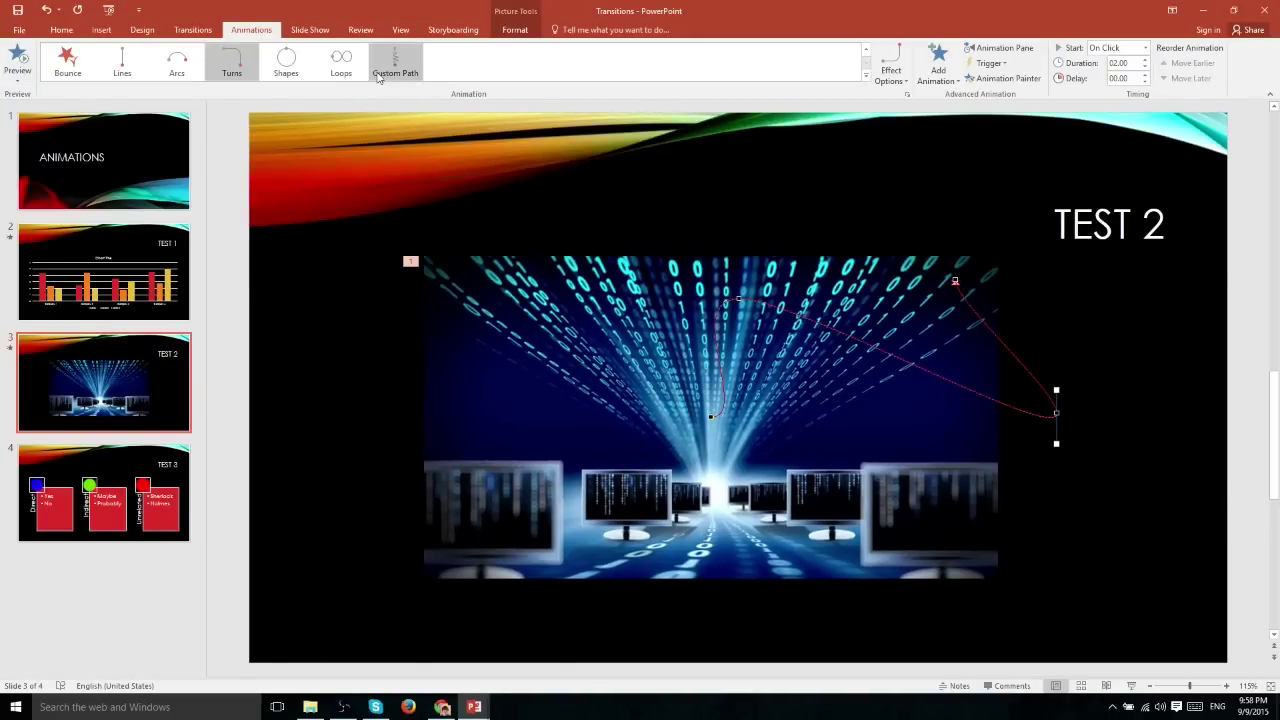
Draw a freehand custom motion path across the picture toward the upper right
click(411, 72)
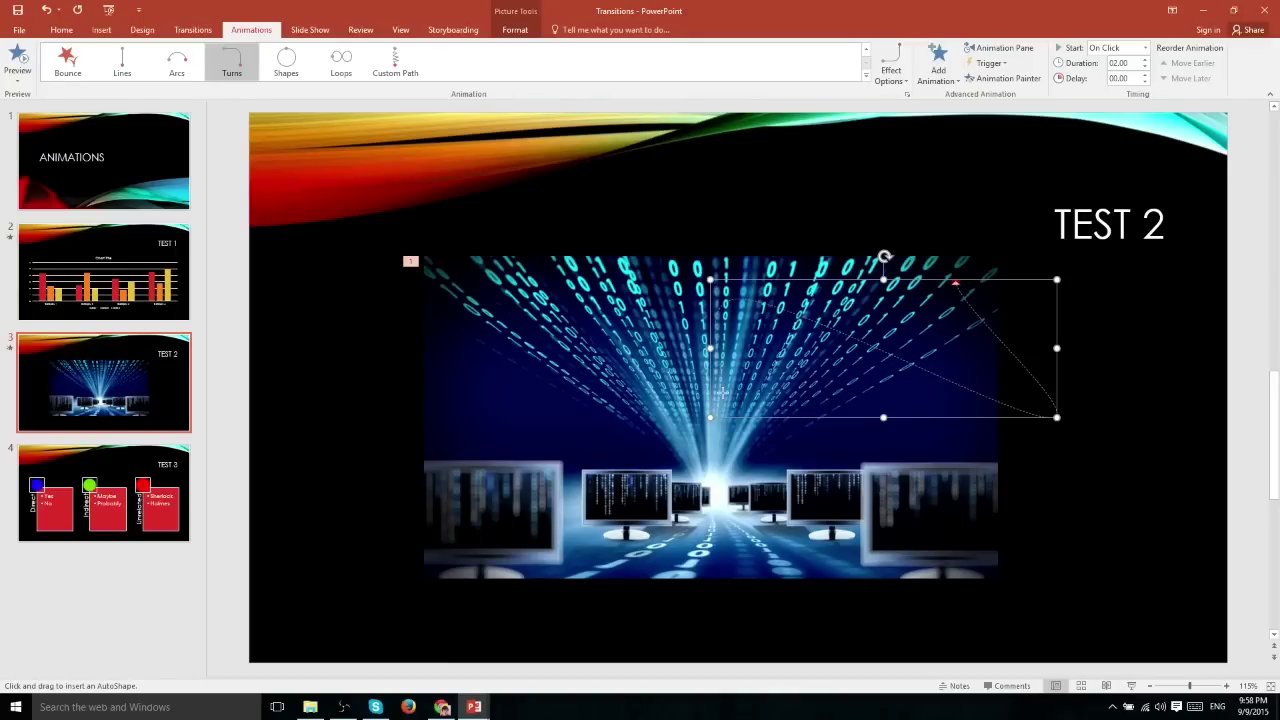
mouse_move(939, 348)
mouse_down()
mouse_move(1014, 323)
mouse_move(840, 294)
mouse_move(805, 348)
mouse_up()
mouse_move(963, 385)
mouse_down()
mouse_move(1026, 389)
mouse_move(940, 343)
mouse_move(1035, 300)
mouse_up()
double_click(1035, 300)
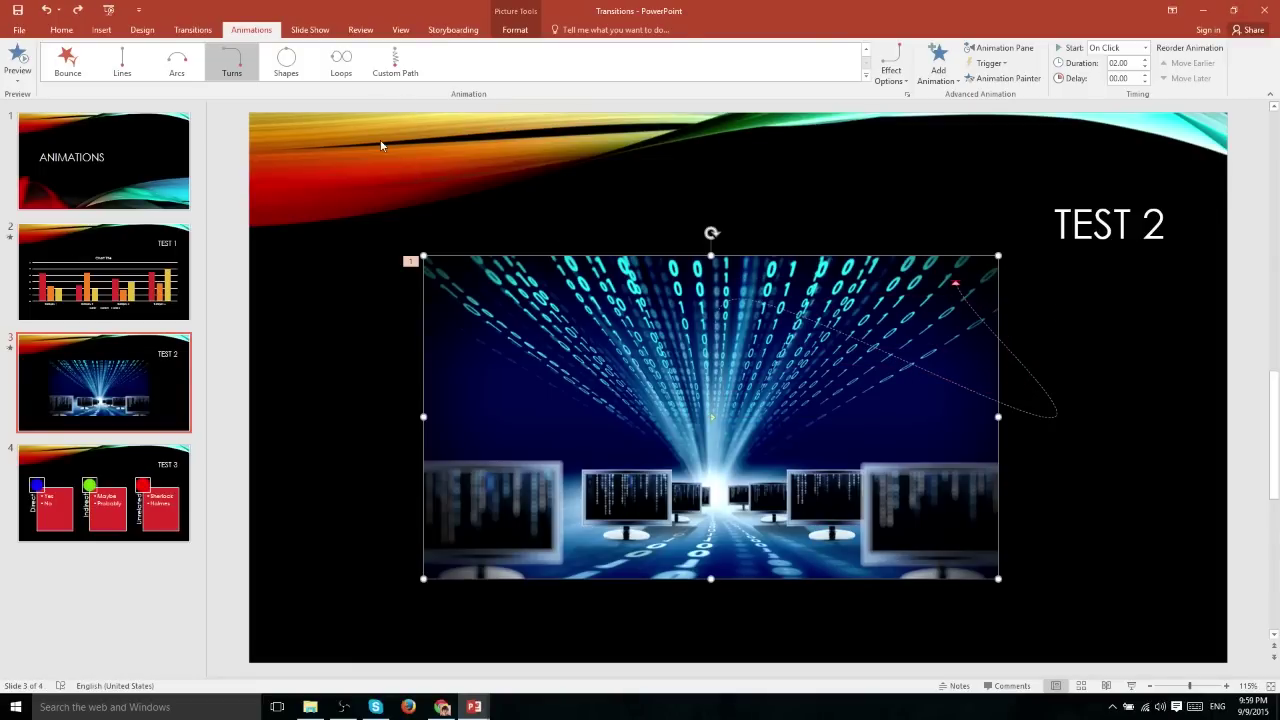
Draw a new looping custom path from the picture's centre, shift the picture left, and preview
click(388, 72)
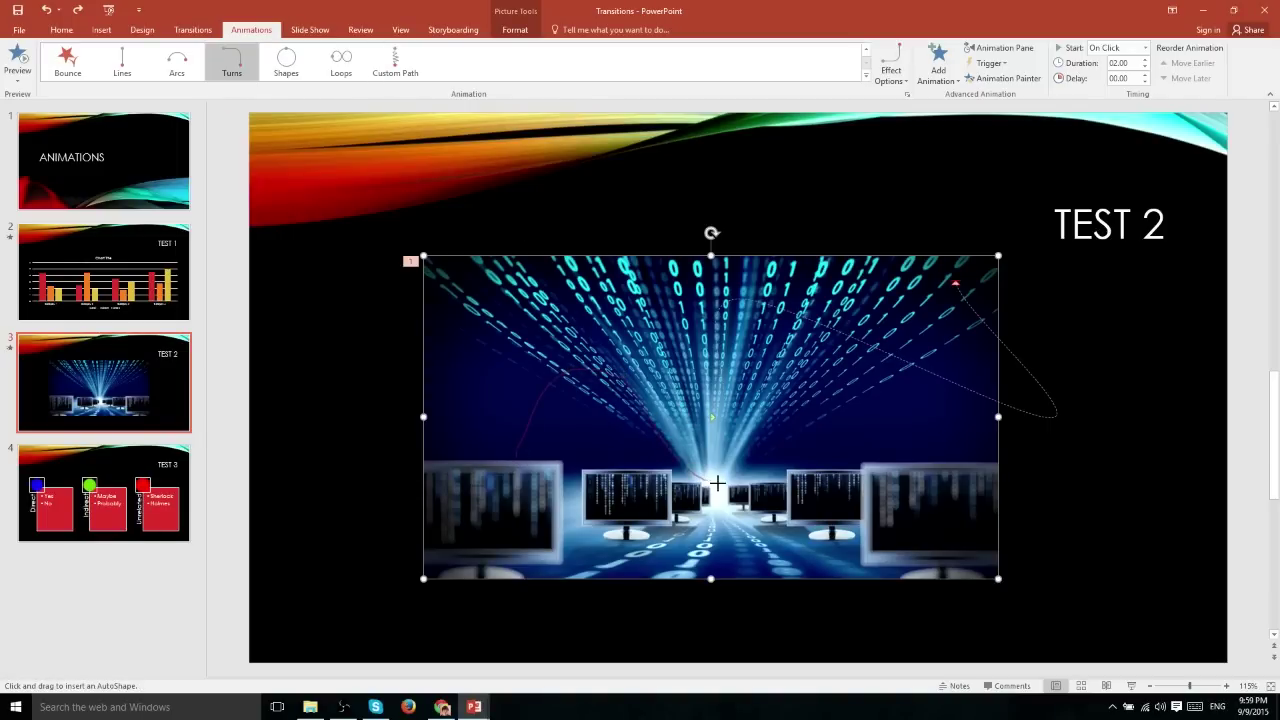
mouse_move(717, 483)
mouse_down()
mouse_move(831, 371)
mouse_move(886, 360)
mouse_move(937, 435)
mouse_up()
mouse_move(1090, 395)
mouse_down()
mouse_move(1097, 260)
mouse_move(1054, 269)
mouse_move(1094, 317)
mouse_move(1143, 247)
mouse_up()
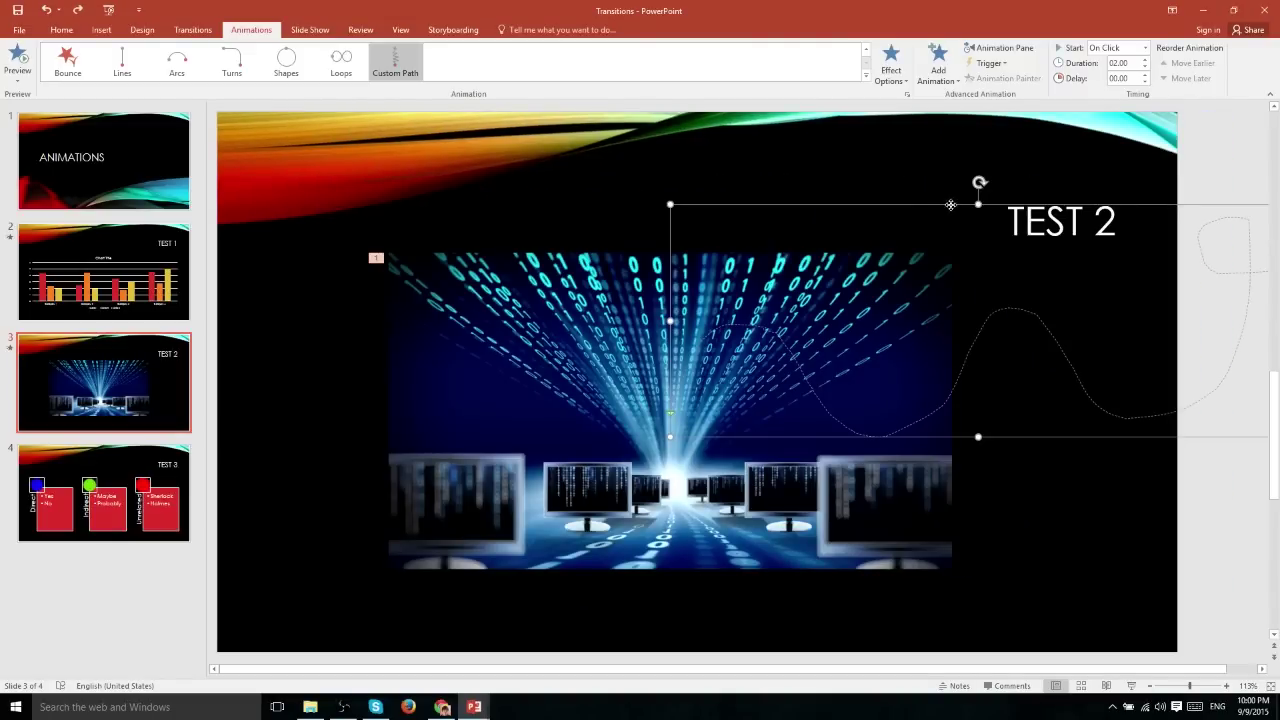
drag(949, 205, 665, 268)
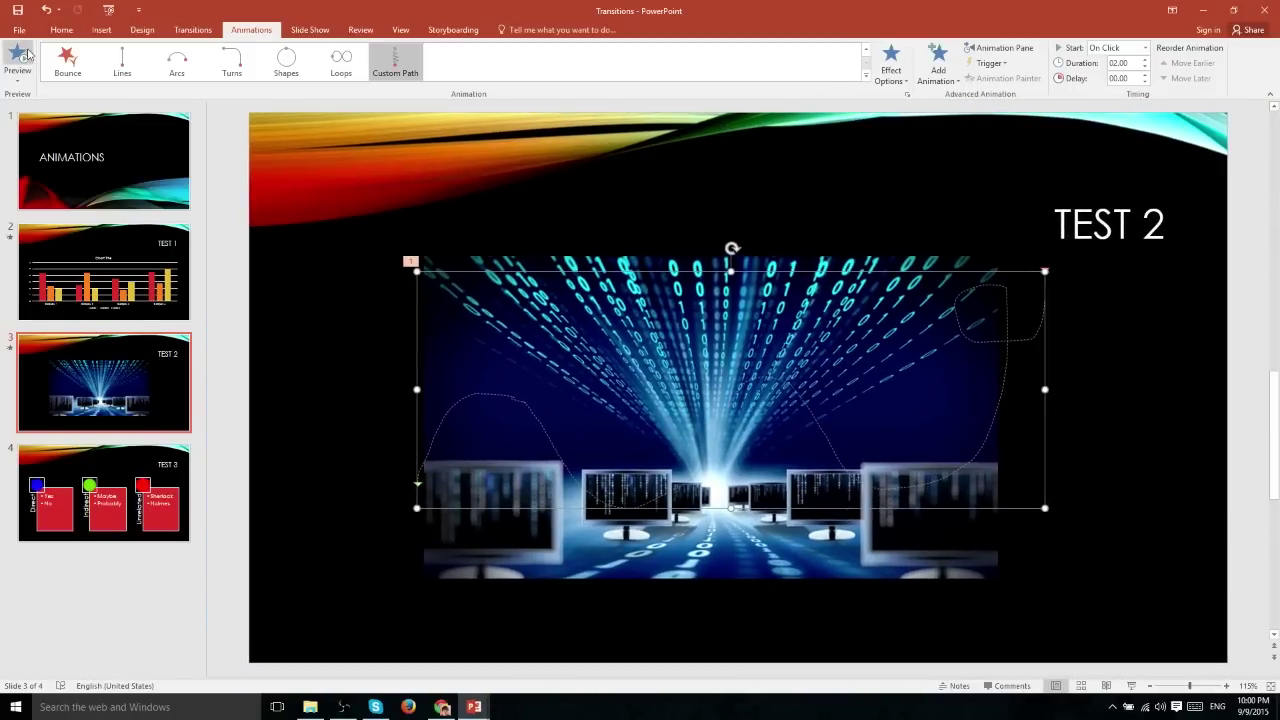
click(20, 55)
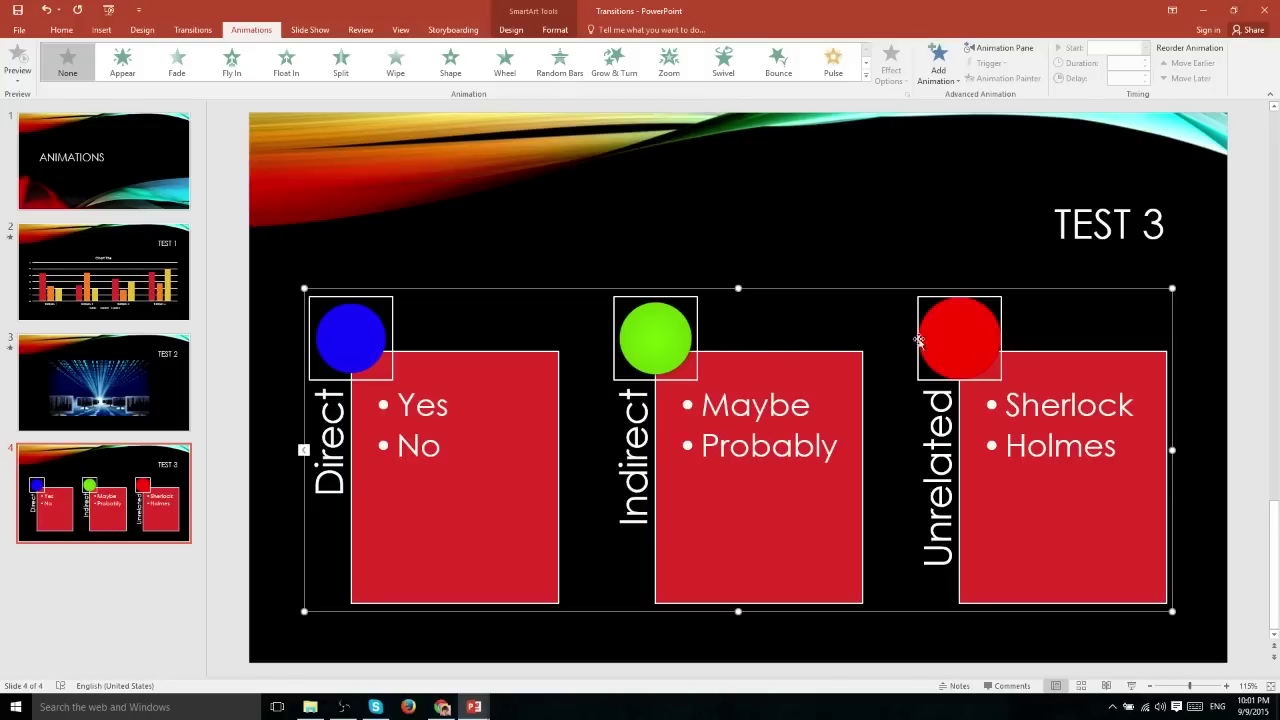
Apply a Wheel exit effect with 8 Spokes to the slide 4 SmartArt
click(865, 75)
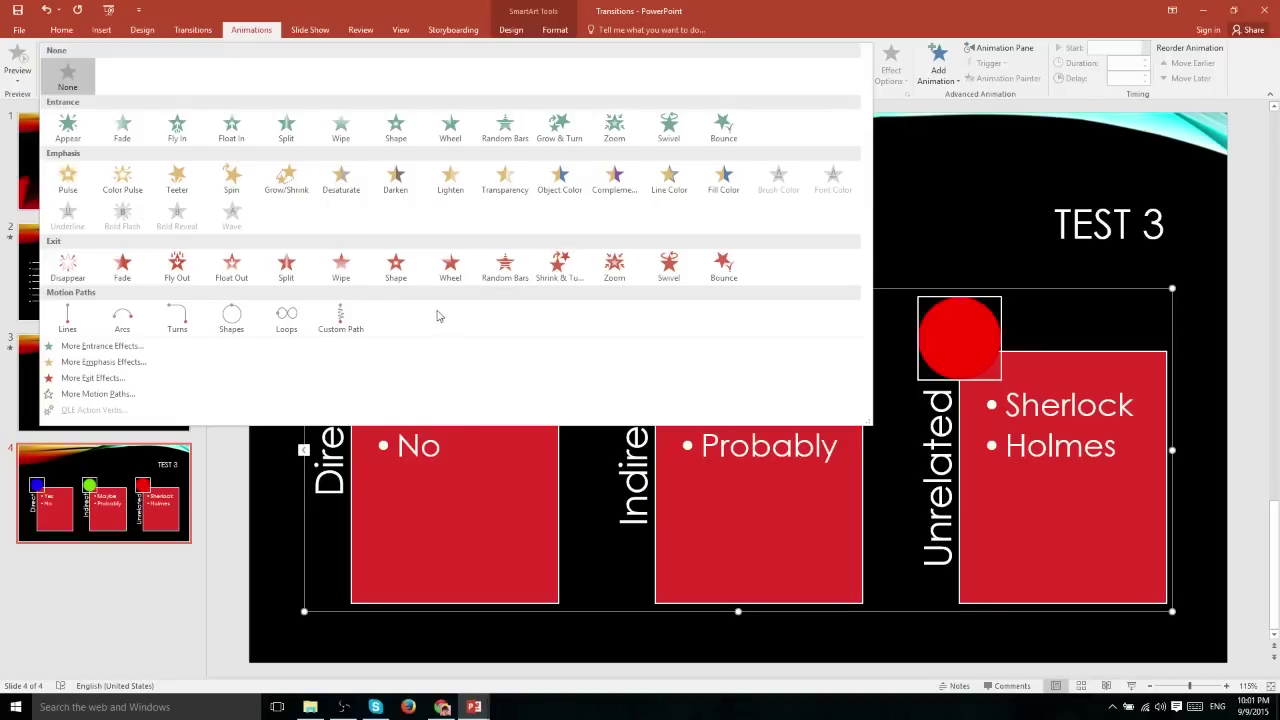
click(449, 274)
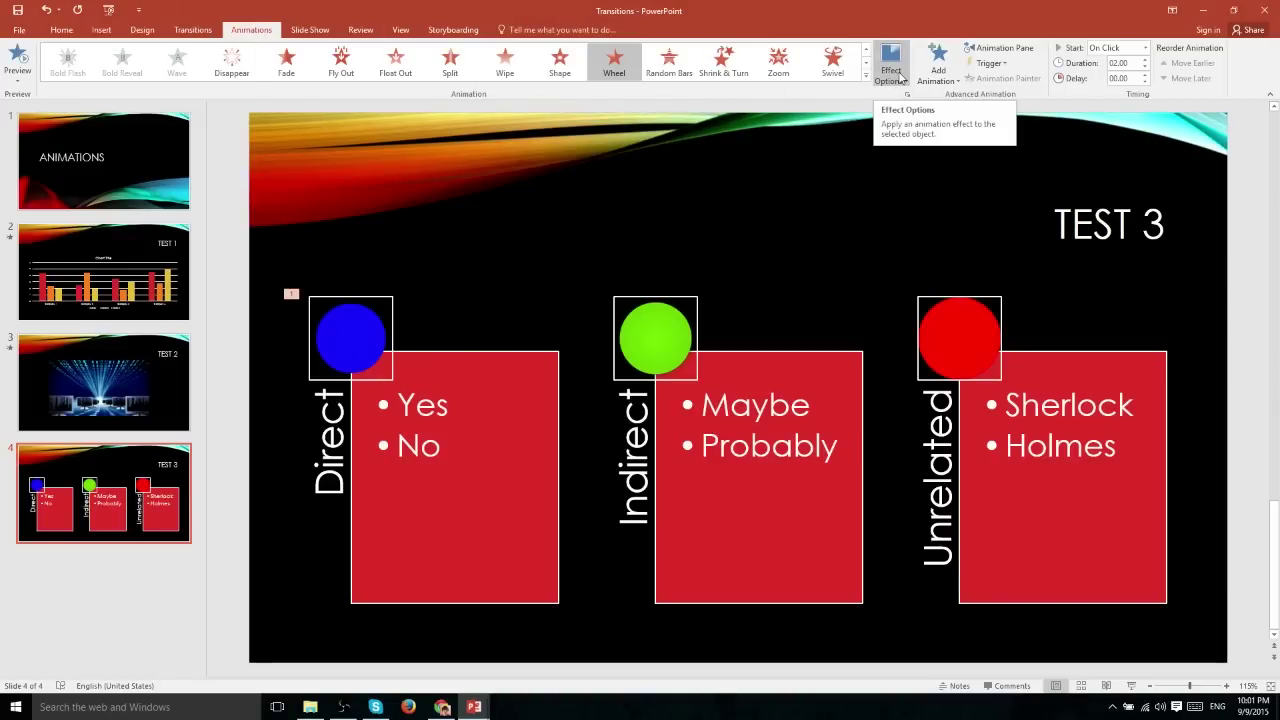
click(900, 80)
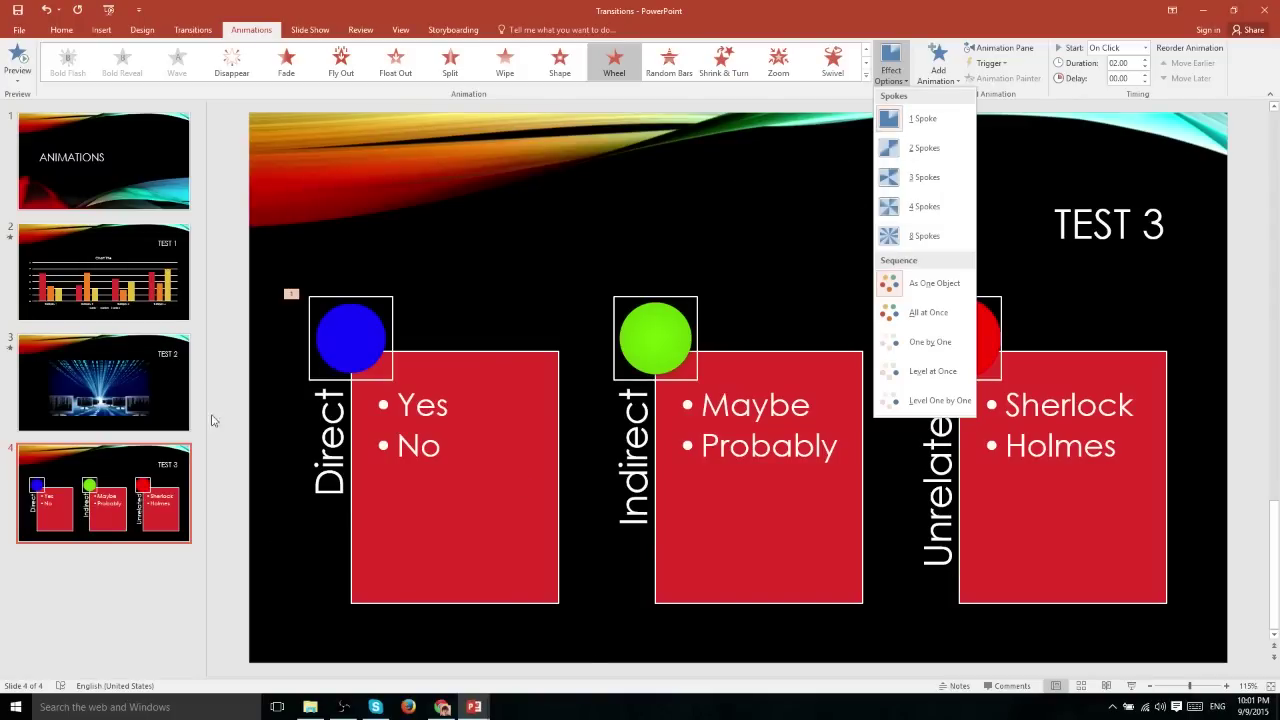
click(914, 240)
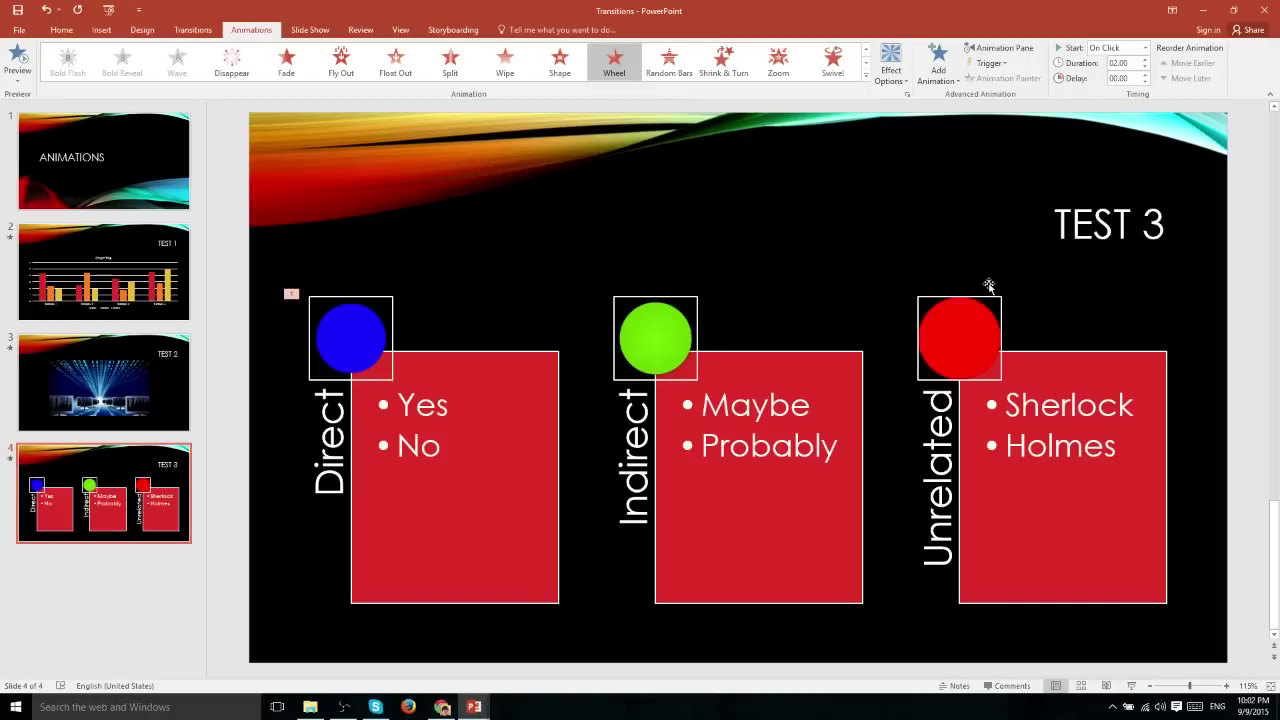
click(951, 78)
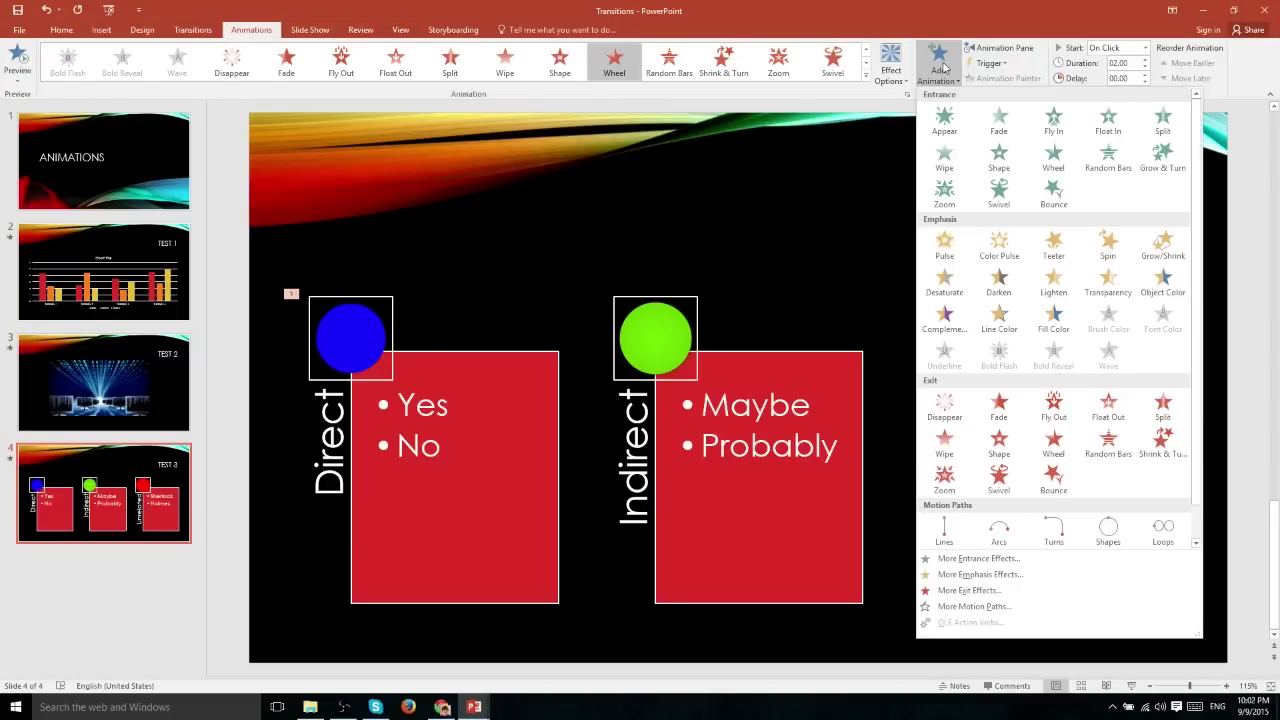
Add a Lines motion path to the SmartArt and show the Animation Pane
click(943, 538)
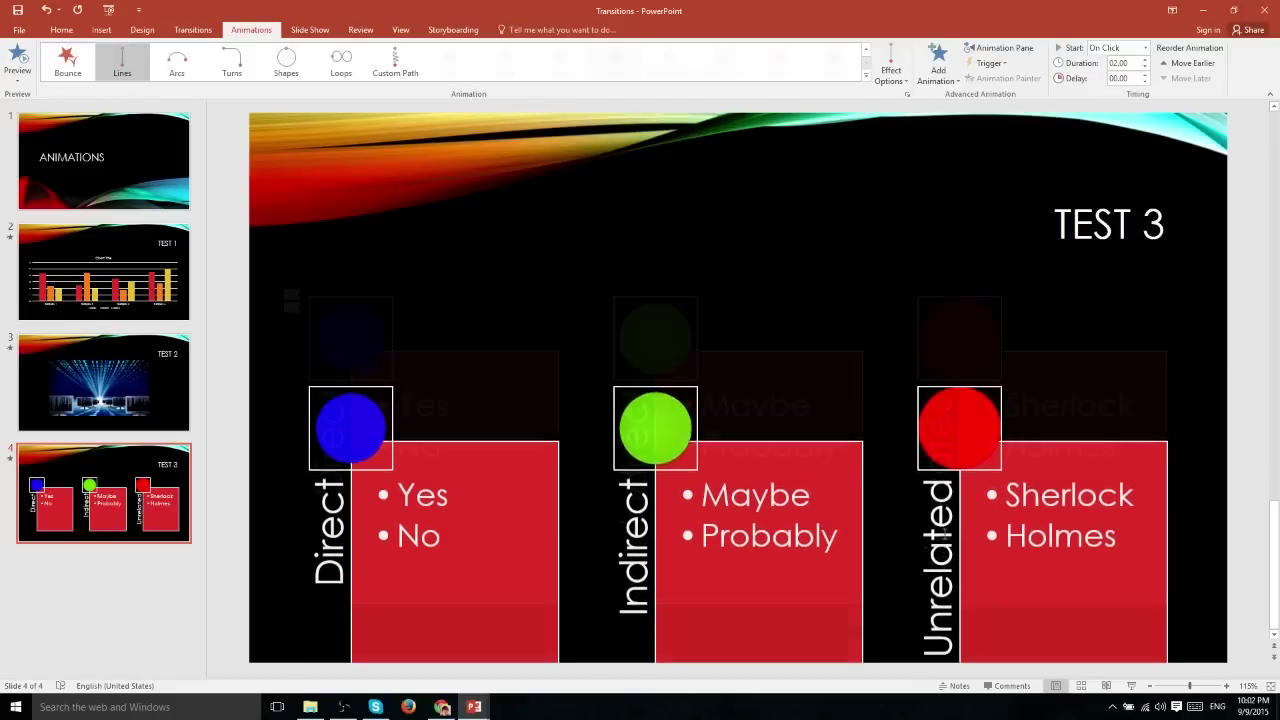
click(998, 48)
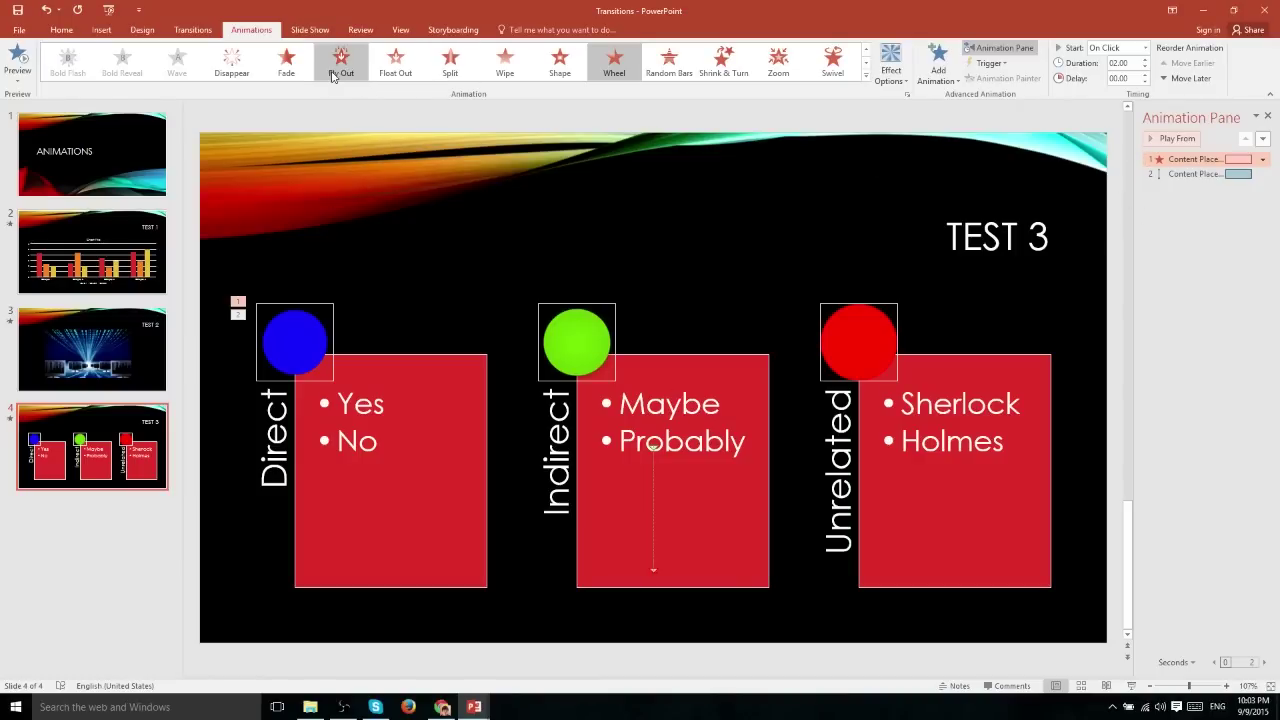
Change the SmartArt's first animation to a Wheel entrance and play the slide's animations
click(866, 75)
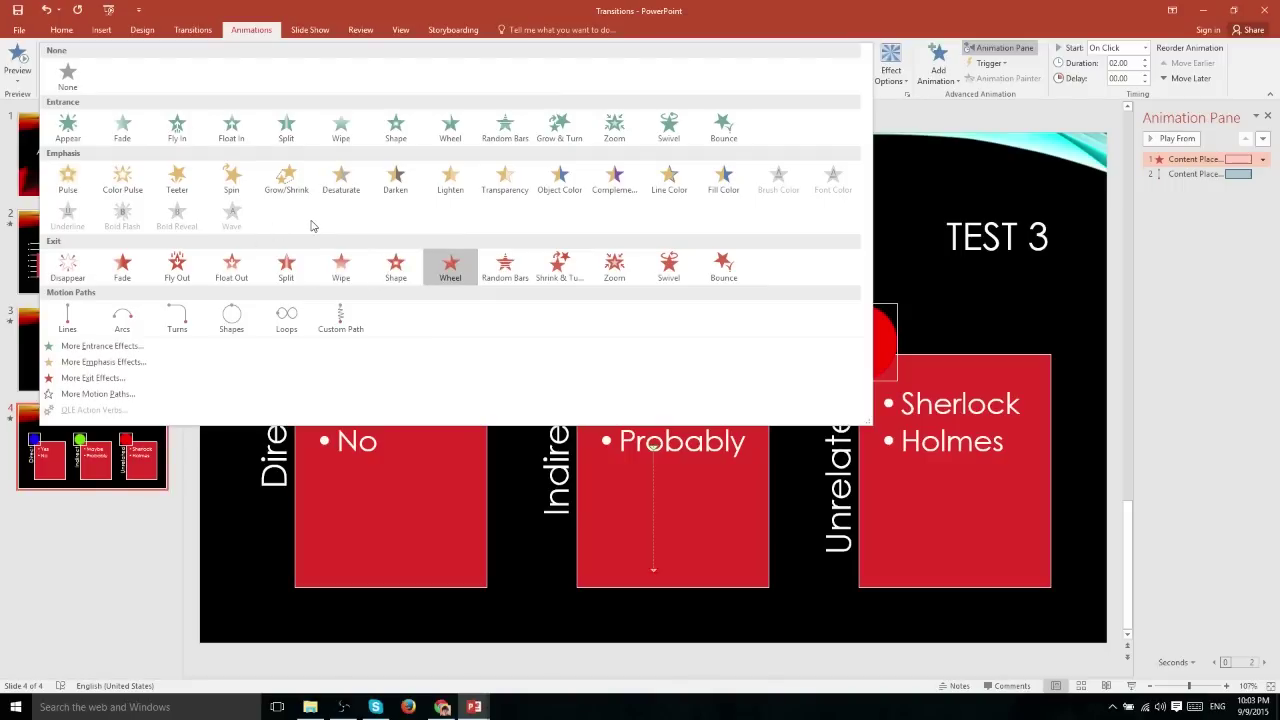
click(455, 130)
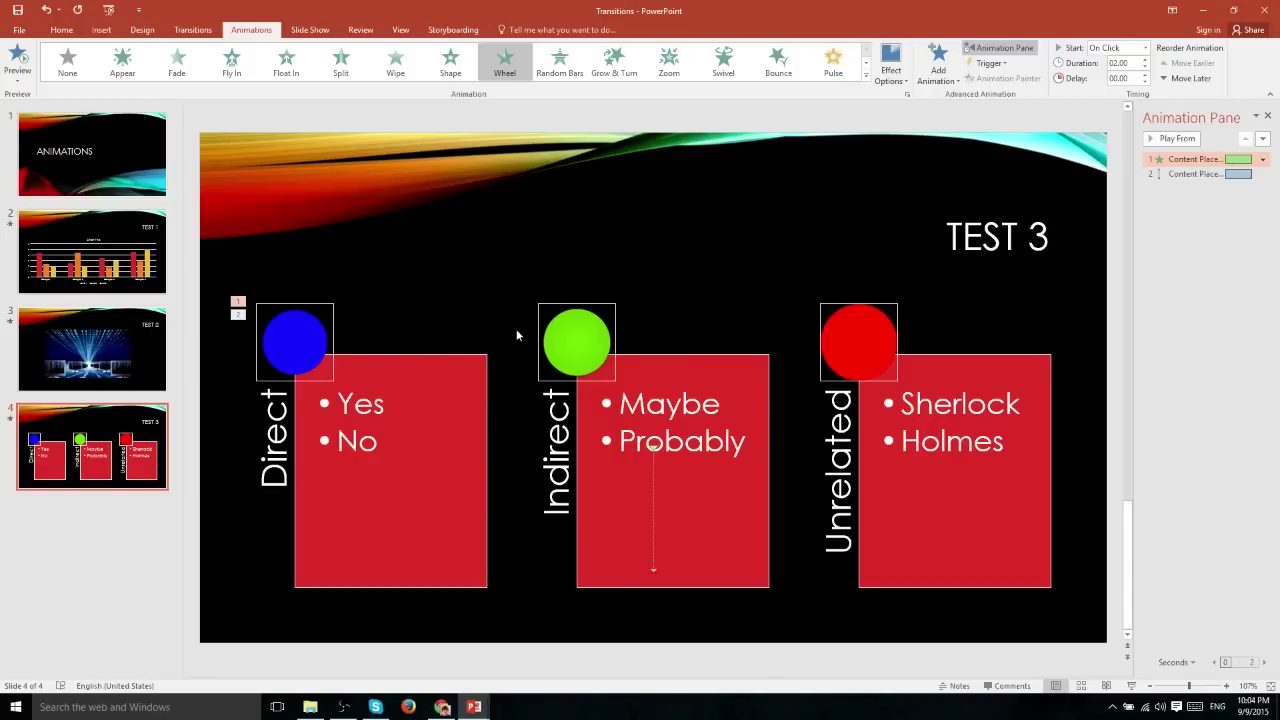
click(1177, 139)
Set the animation to trigger On Click of Title 1, then test it in a slide show
click(990, 63)
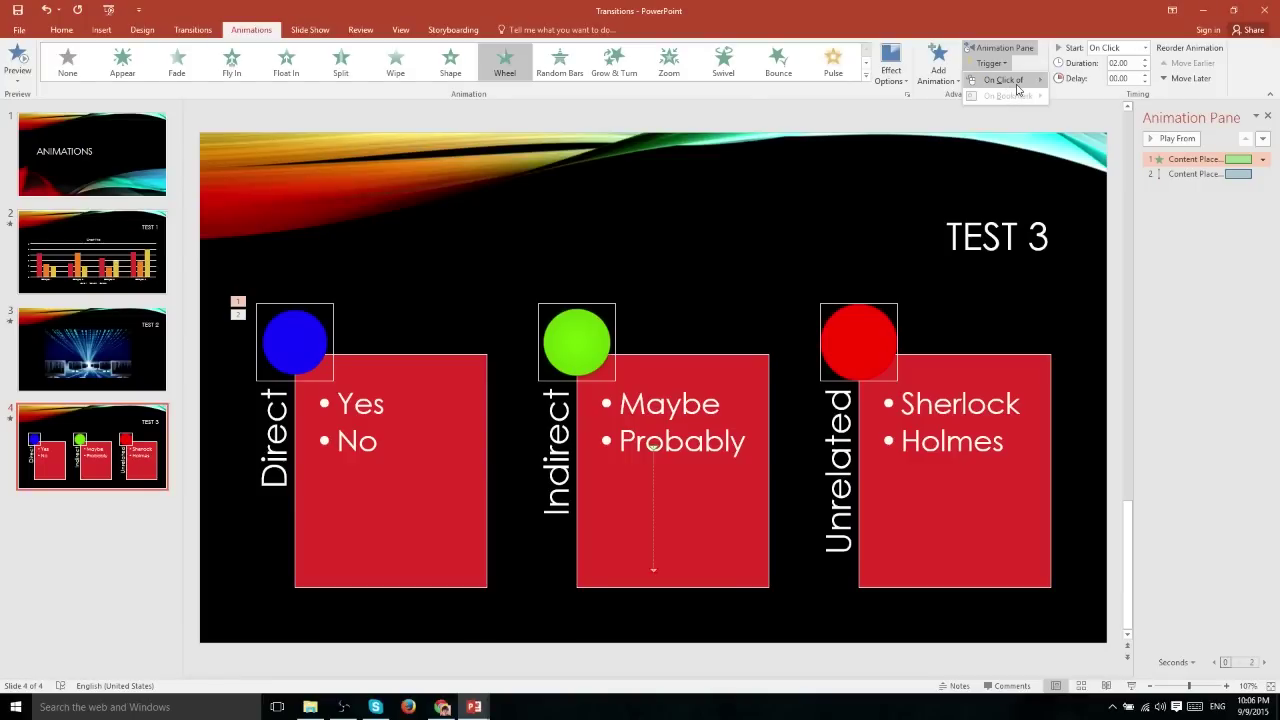
mouse_move(1011, 84)
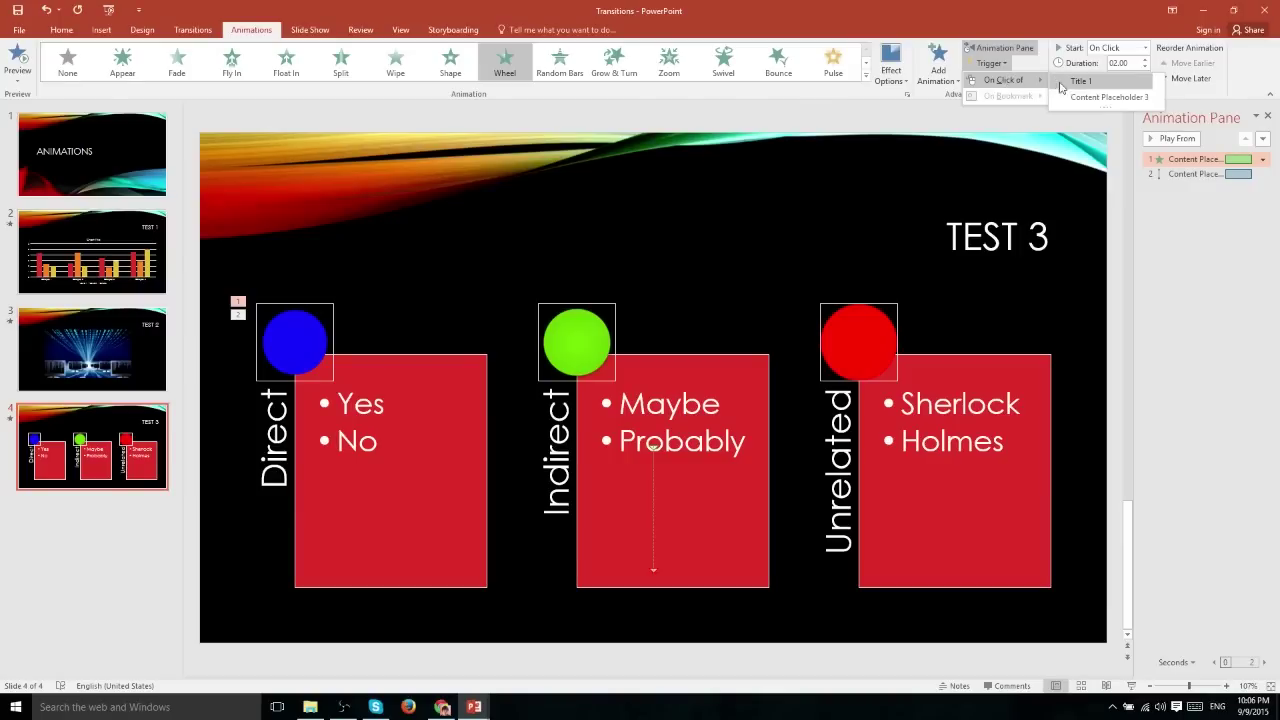
click(1074, 81)
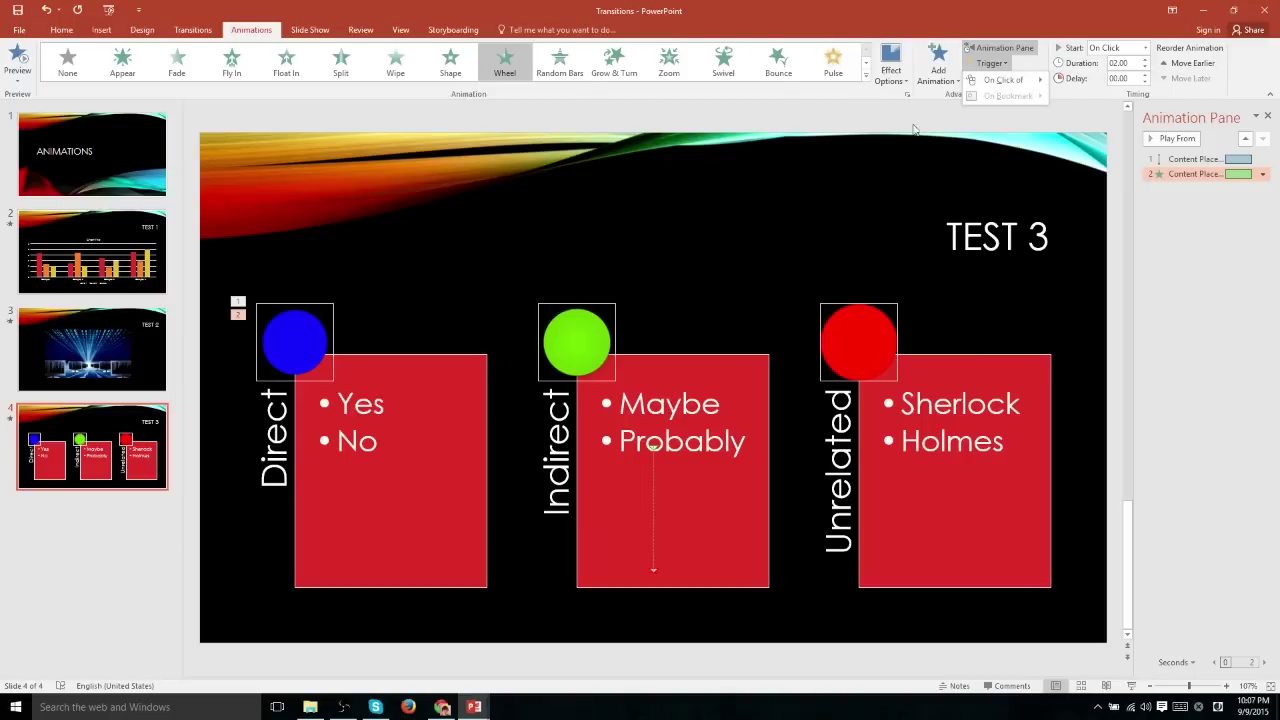
mouse_move(980, 82)
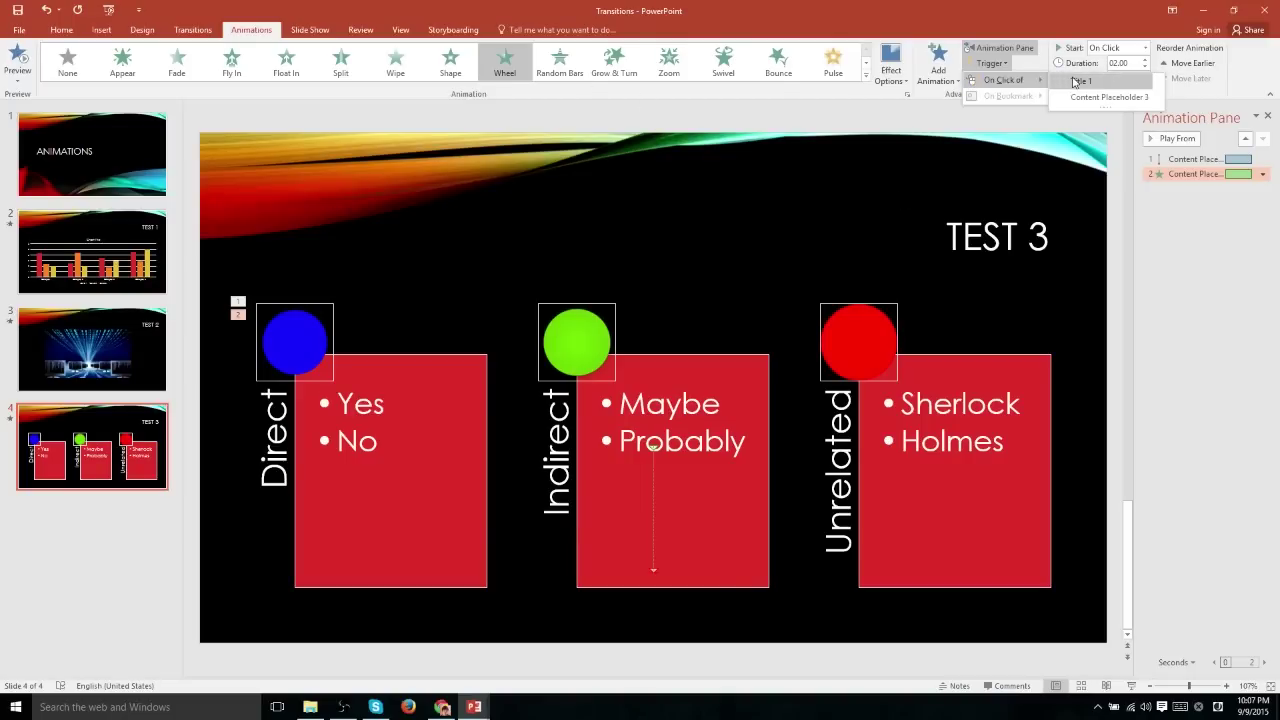
click(1075, 82)
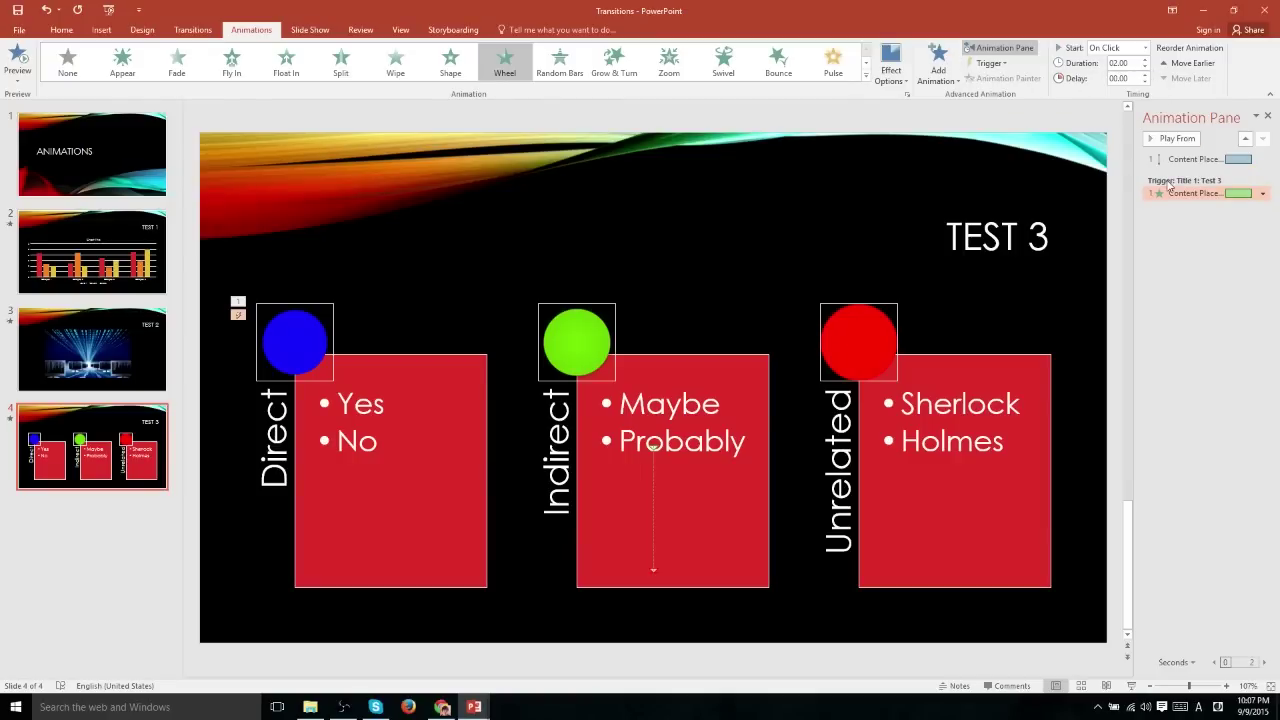
click(310, 29)
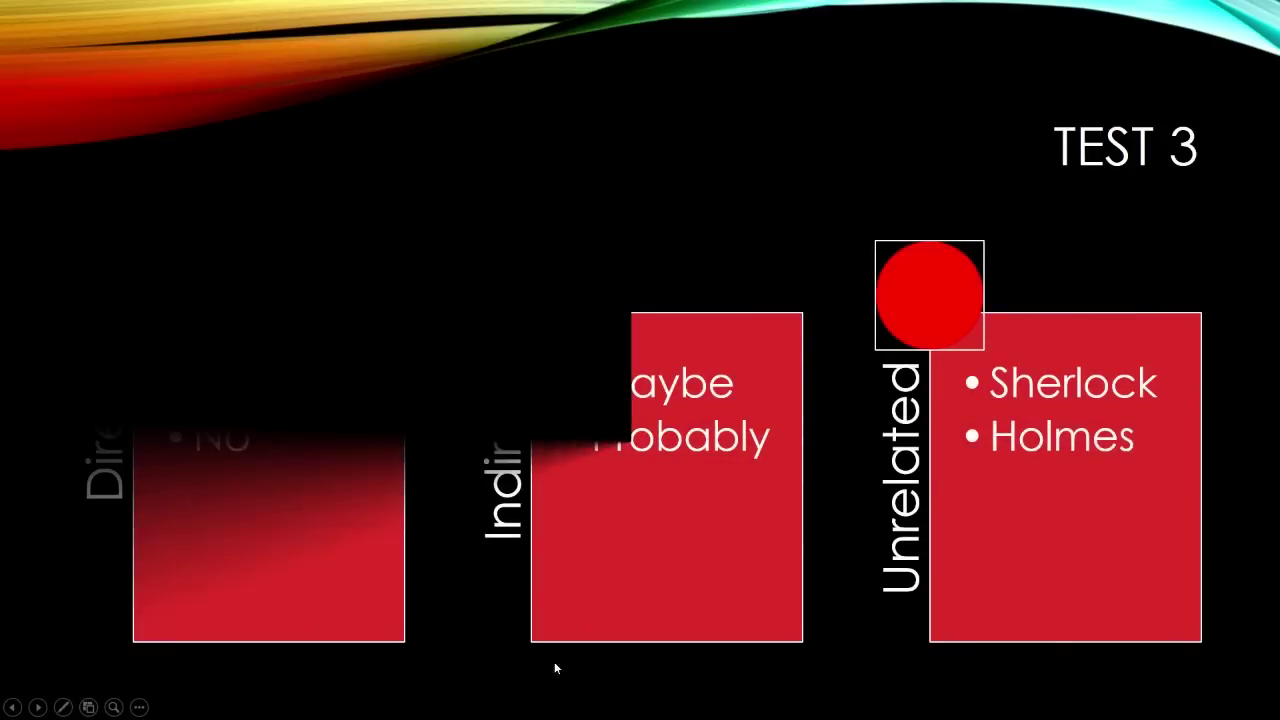
key(Escape)
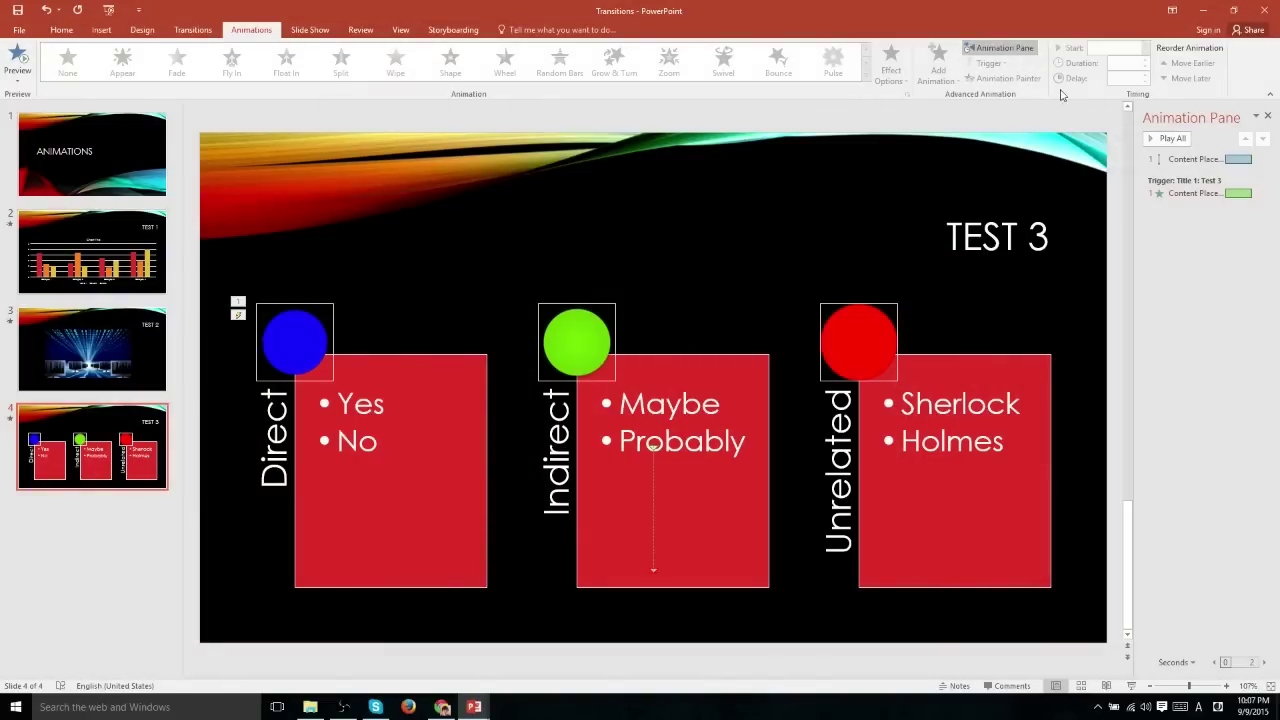
Select the first Content Placeholder animation in the Animation Pane and open its dropdown menu
click(1260, 160)
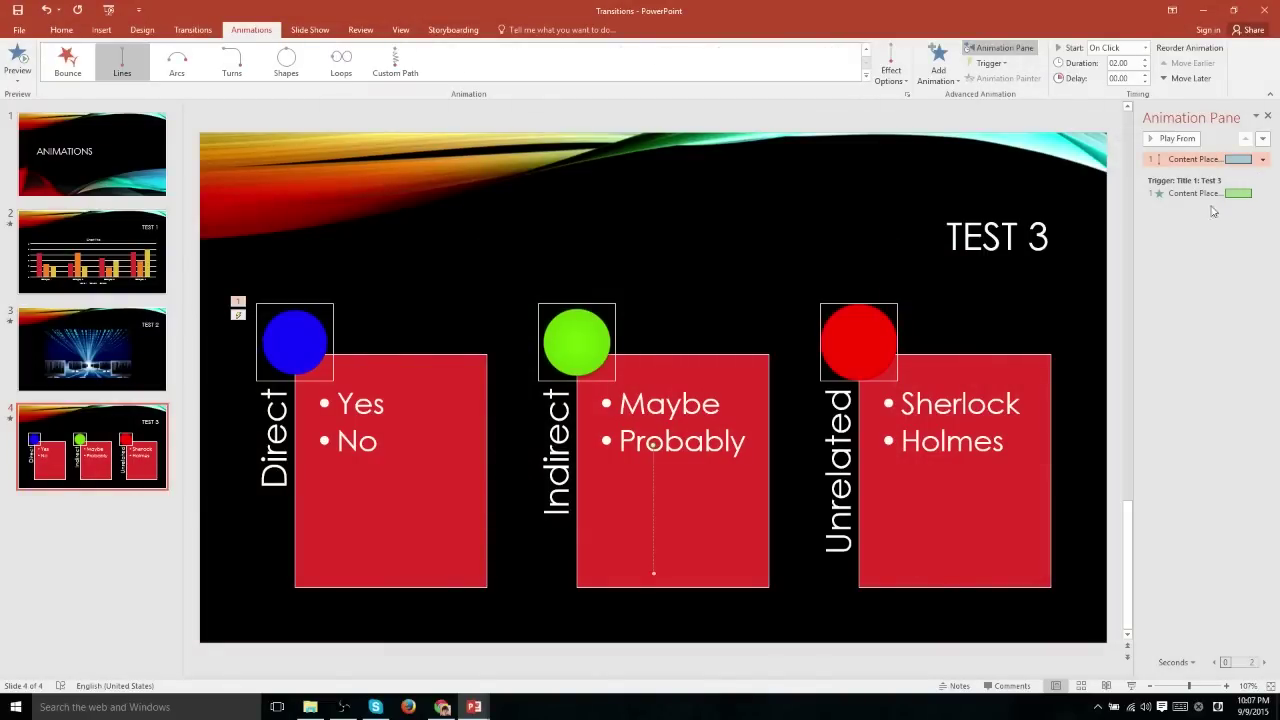
click(1176, 160)
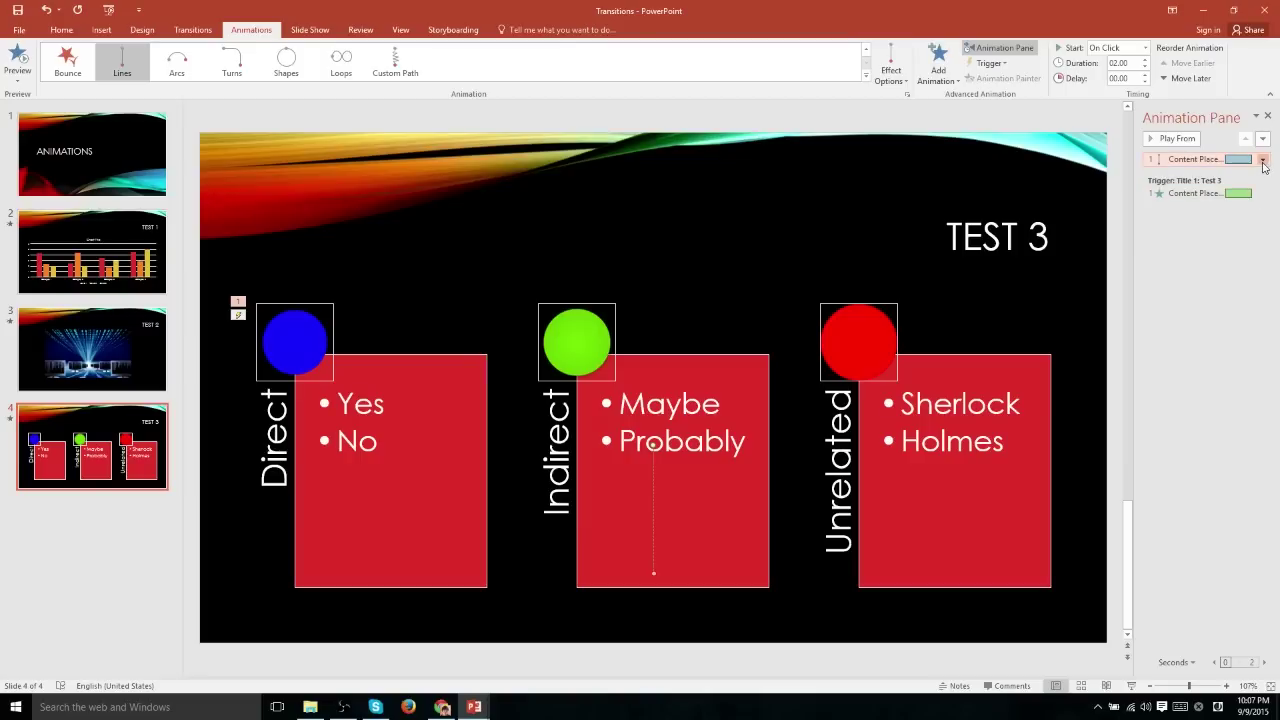
click(1262, 160)
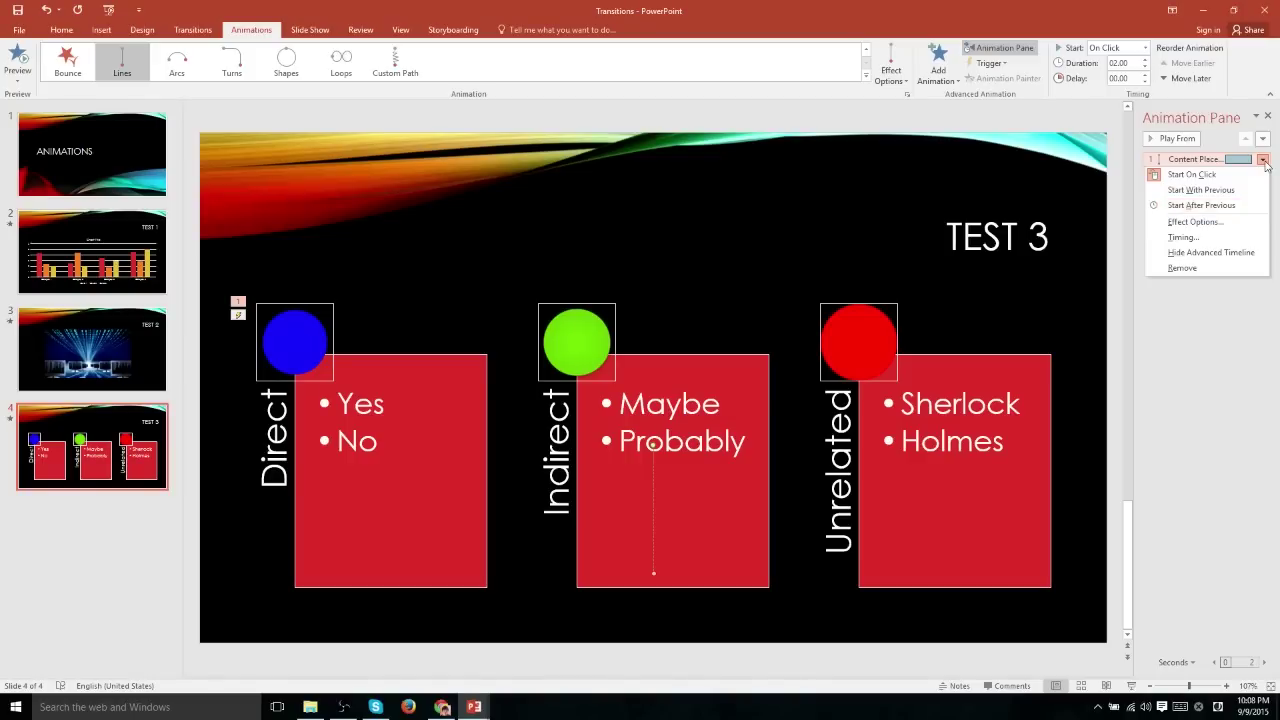
Give the Lines path a 1 sec smooth start, 0 sec smooth end and 1 sec bounce end
click(1205, 229)
drag(357, 219, 642, 159)
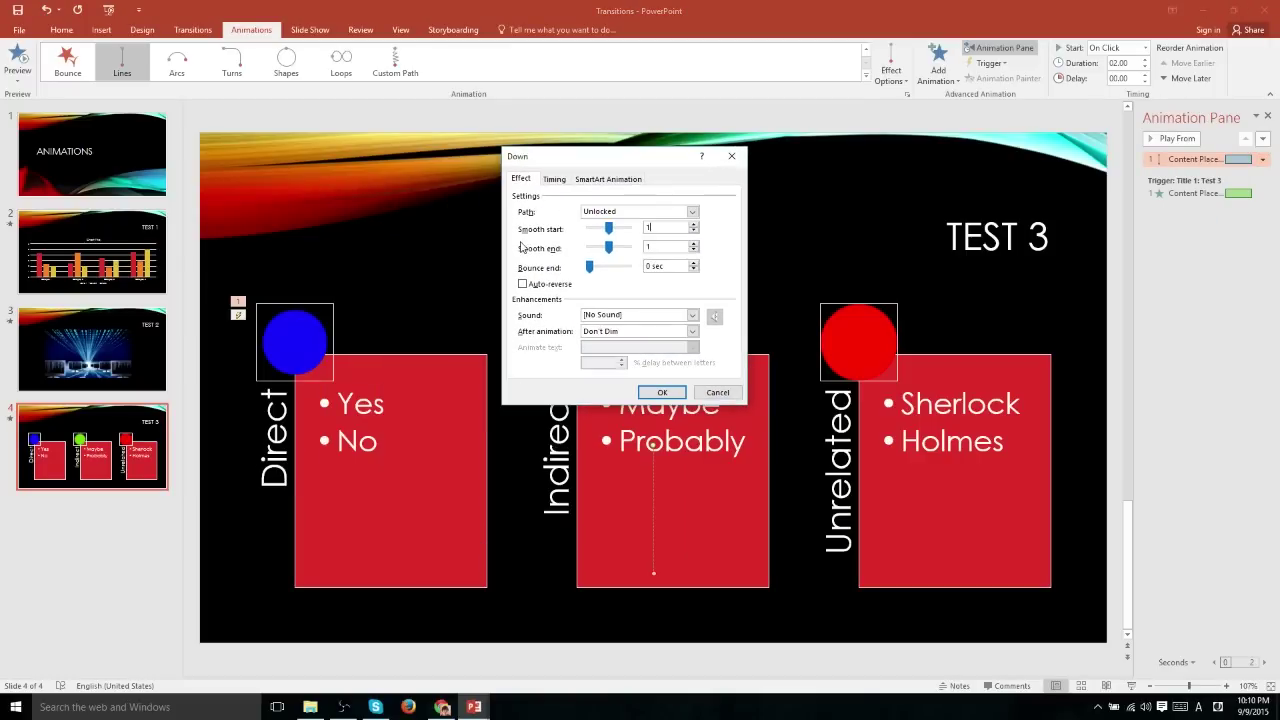
double_click(652, 228)
drag(682, 267, 613, 266)
click(656, 392)
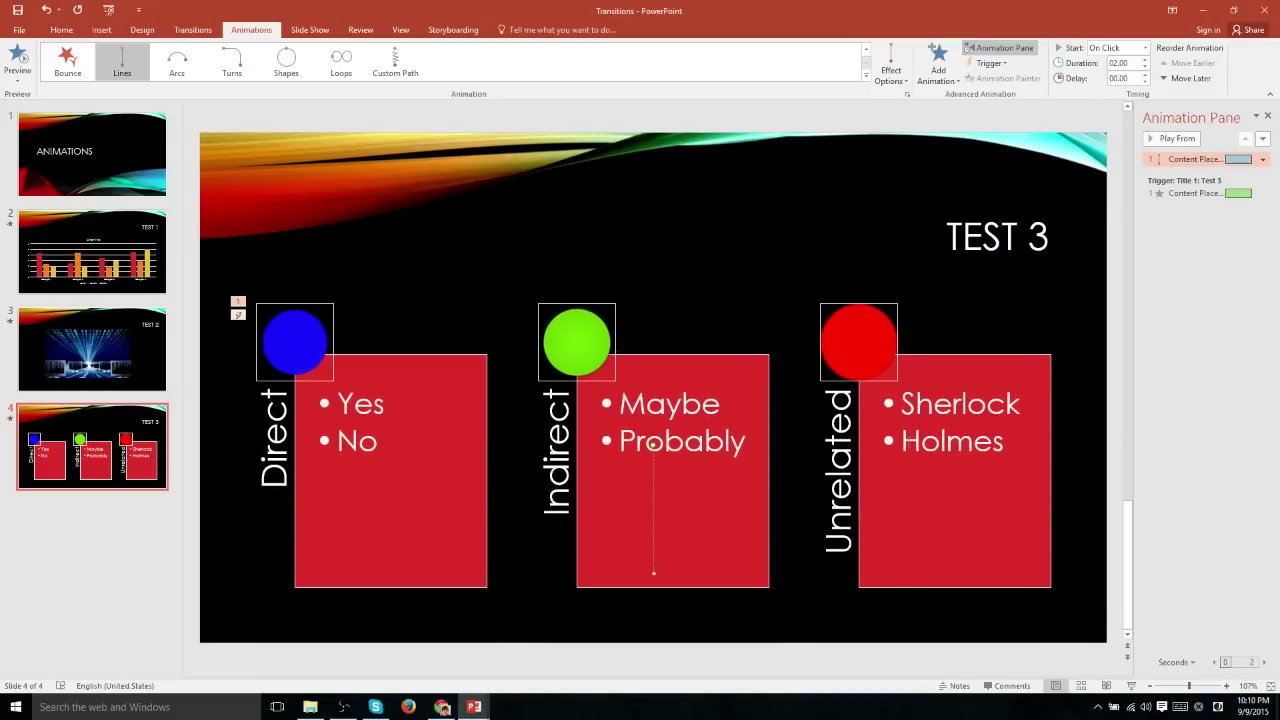
Keep the Lines path silent and make it dim to orange after animation
click(907, 94)
click(689, 317)
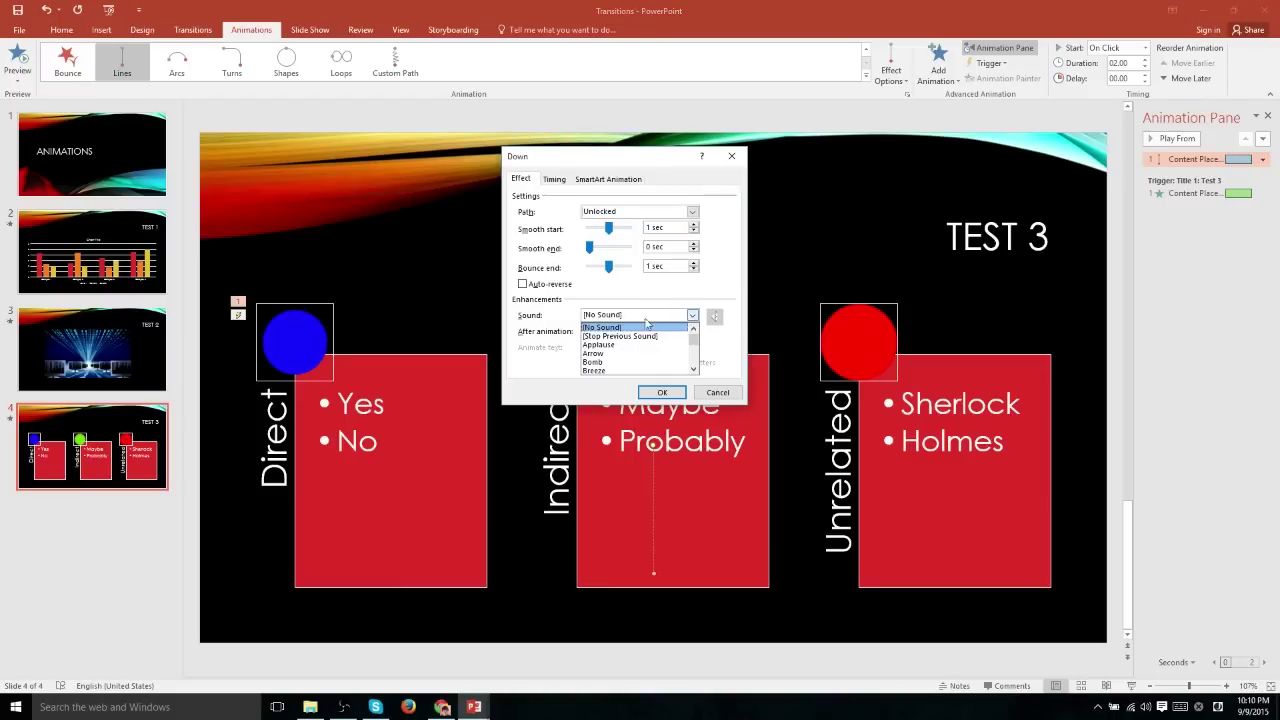
click(688, 321)
click(691, 331)
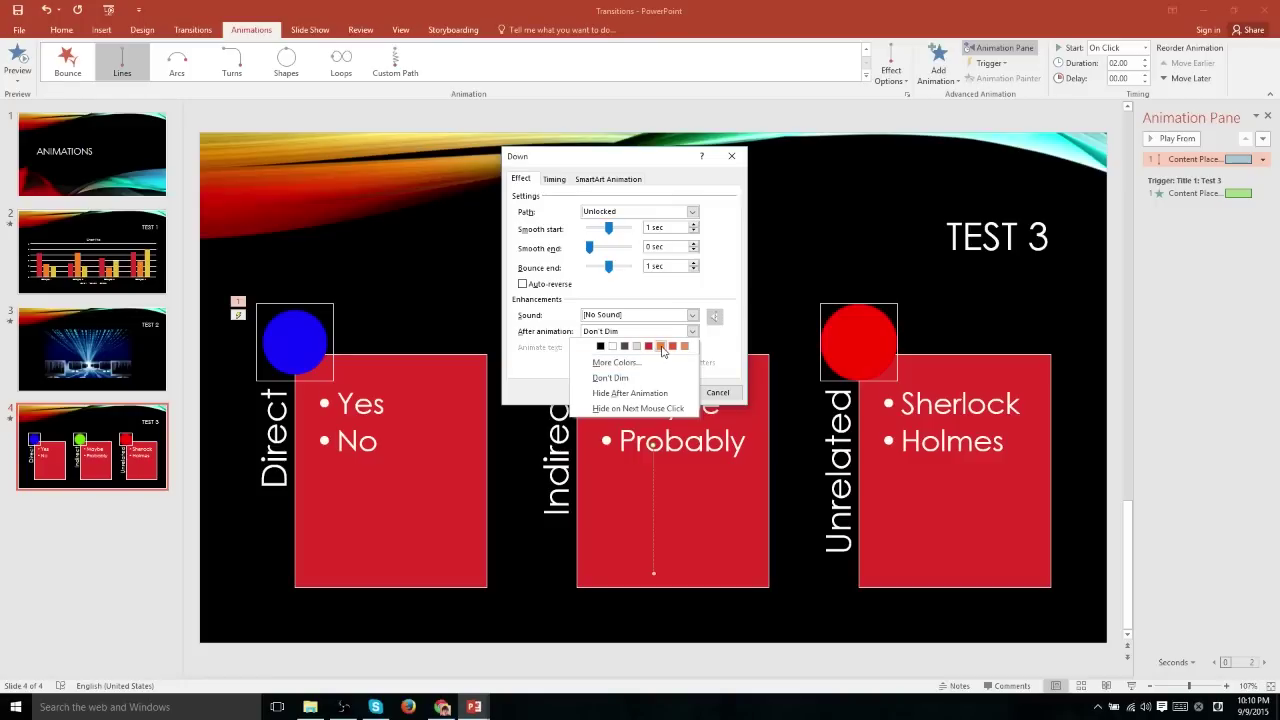
click(661, 347)
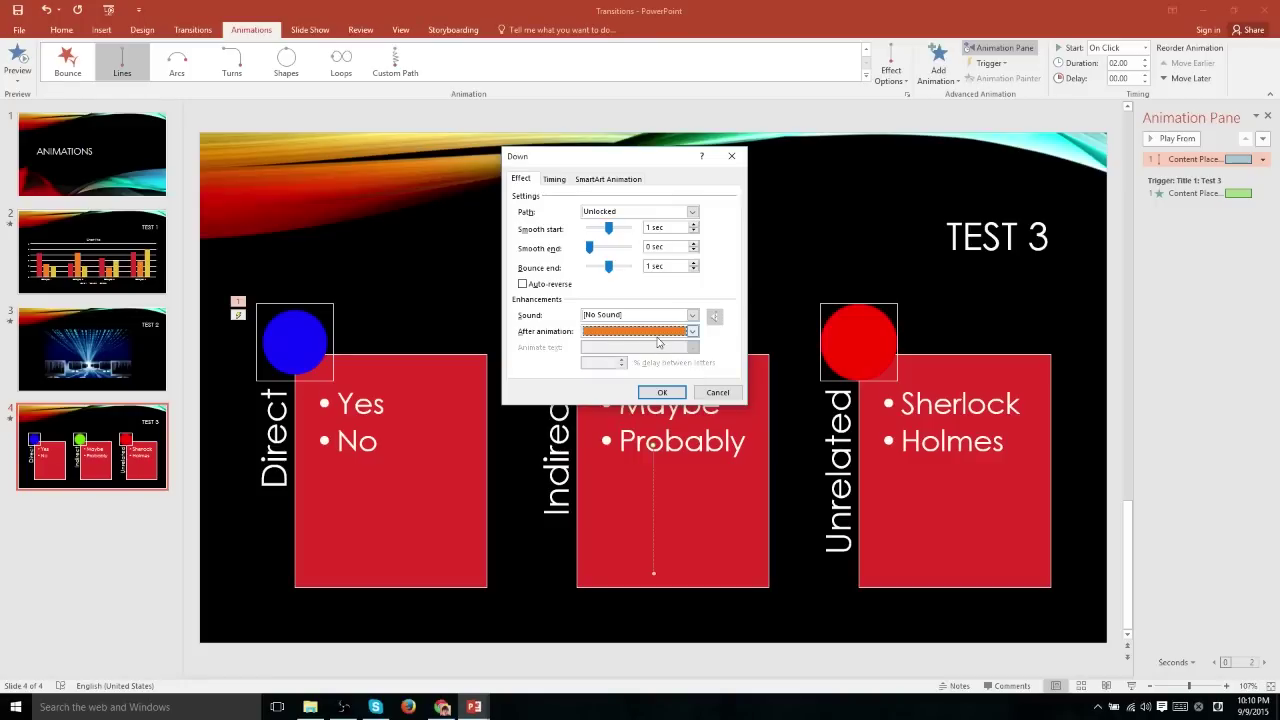
click(665, 393)
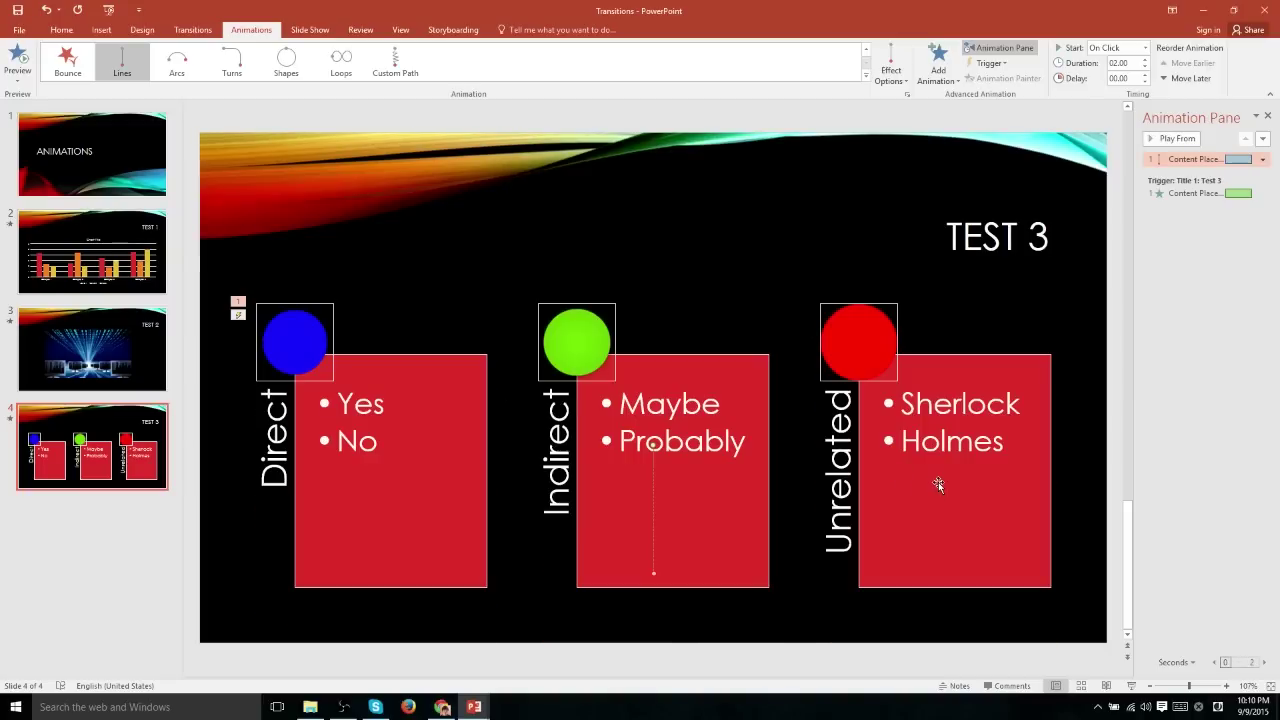
Confirm the Down motion path starts On Click with 0 delay, then view its SmartArt Animation settings
double_click(938, 482)
click(619, 206)
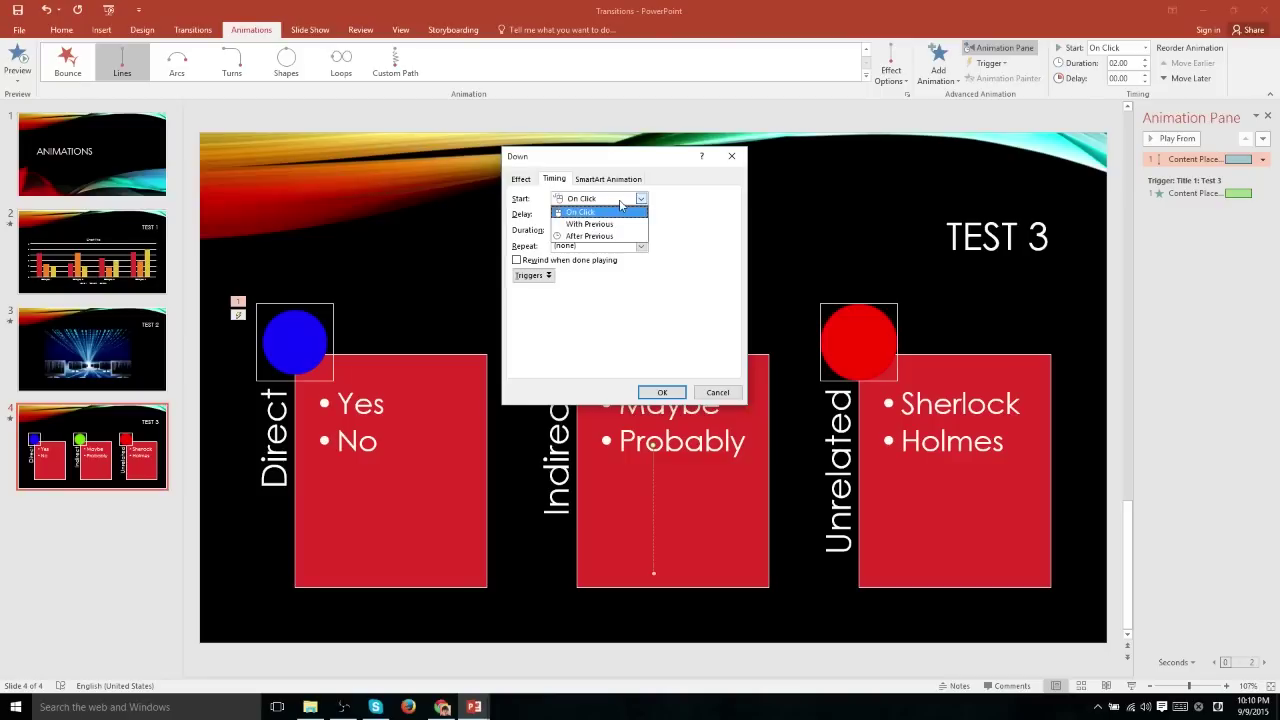
click(598, 212)
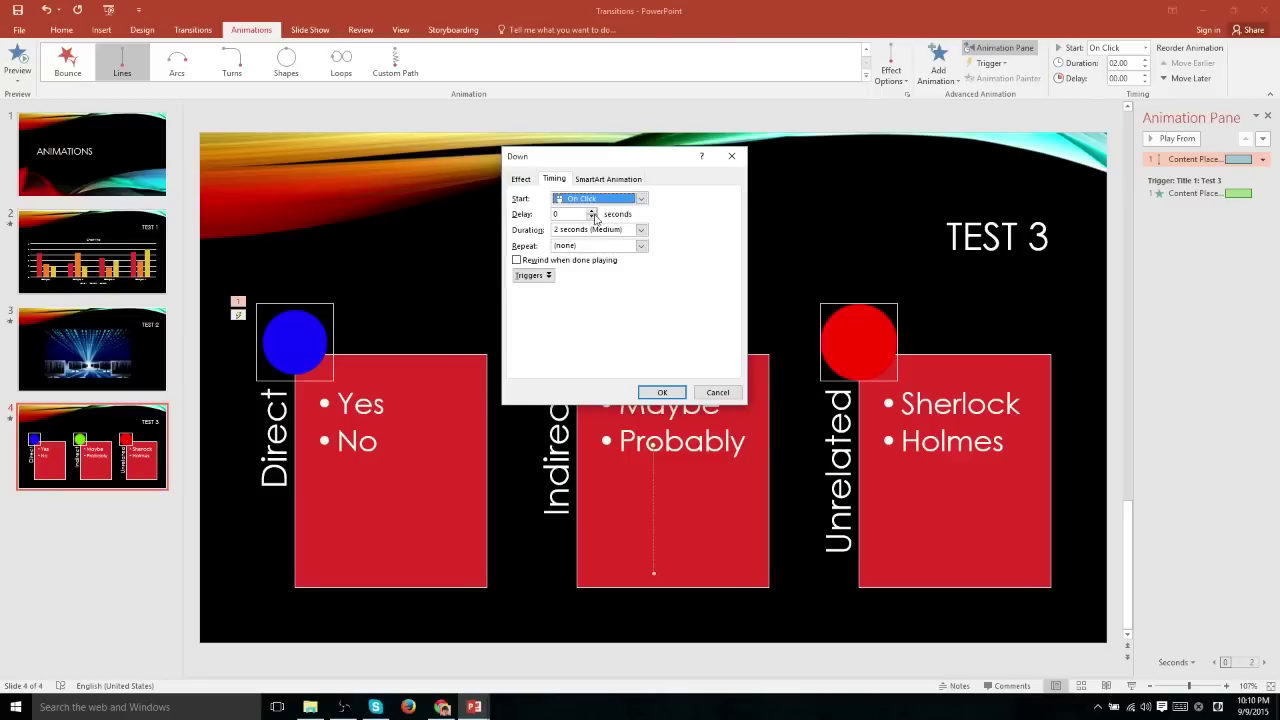
key(Tab)
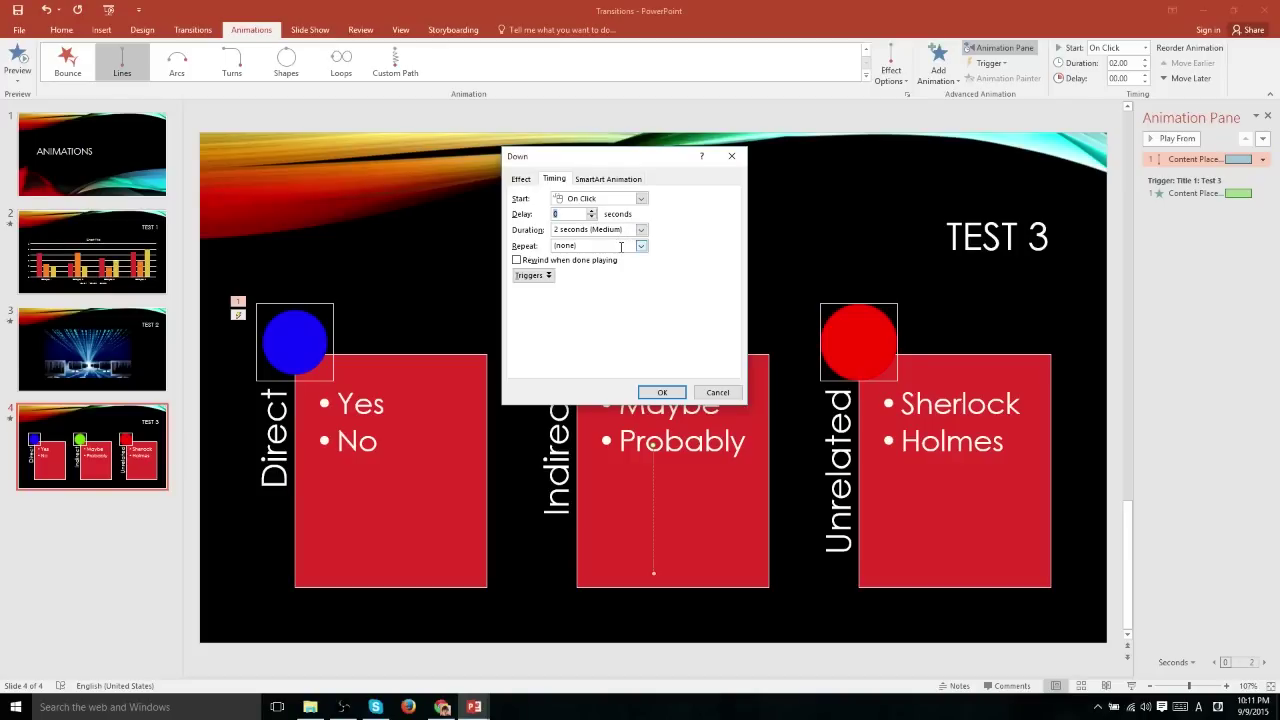
drag(585, 156, 560, 59)
click(583, 80)
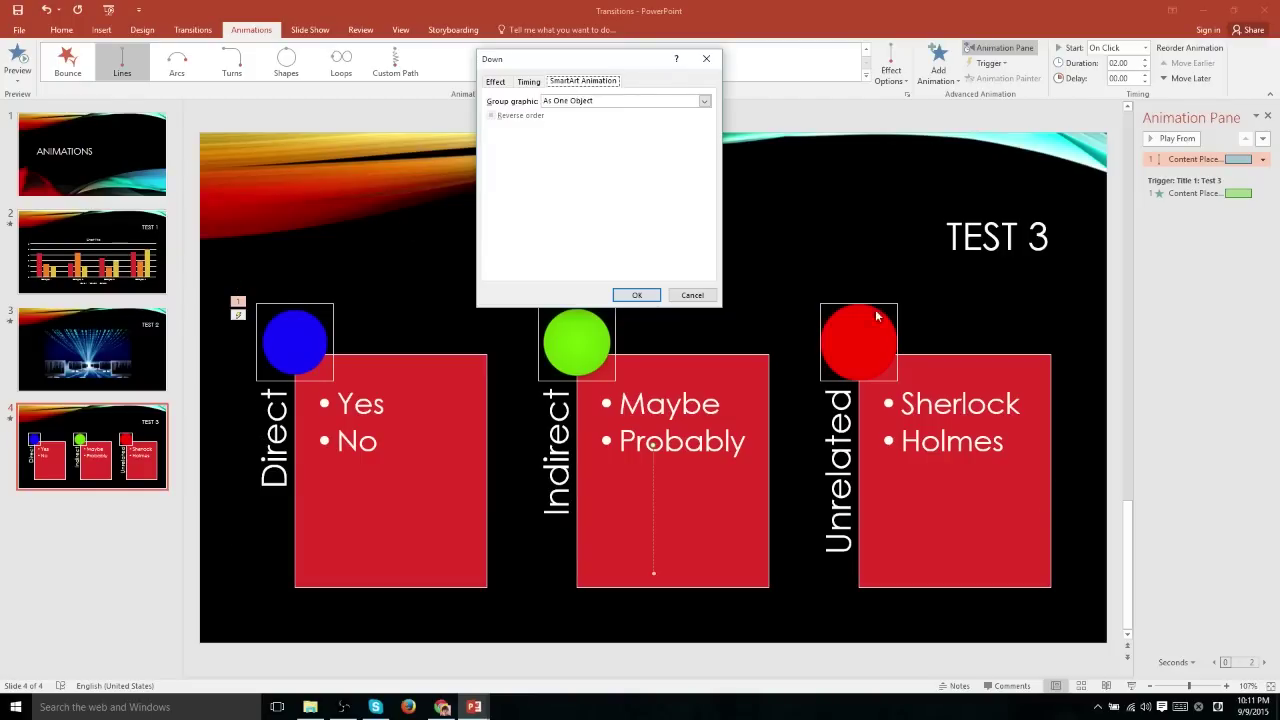
Set the SmartArt graphic to animate By level one by one and apply it
click(586, 101)
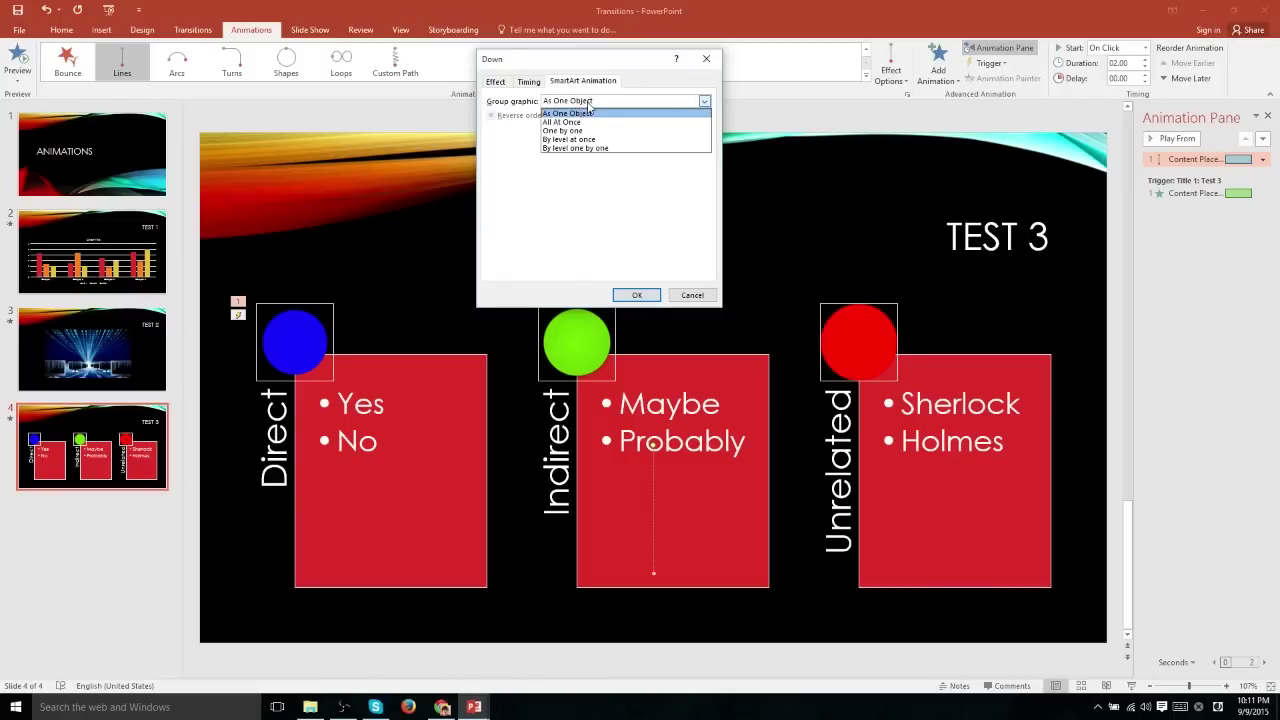
click(630, 148)
click(636, 295)
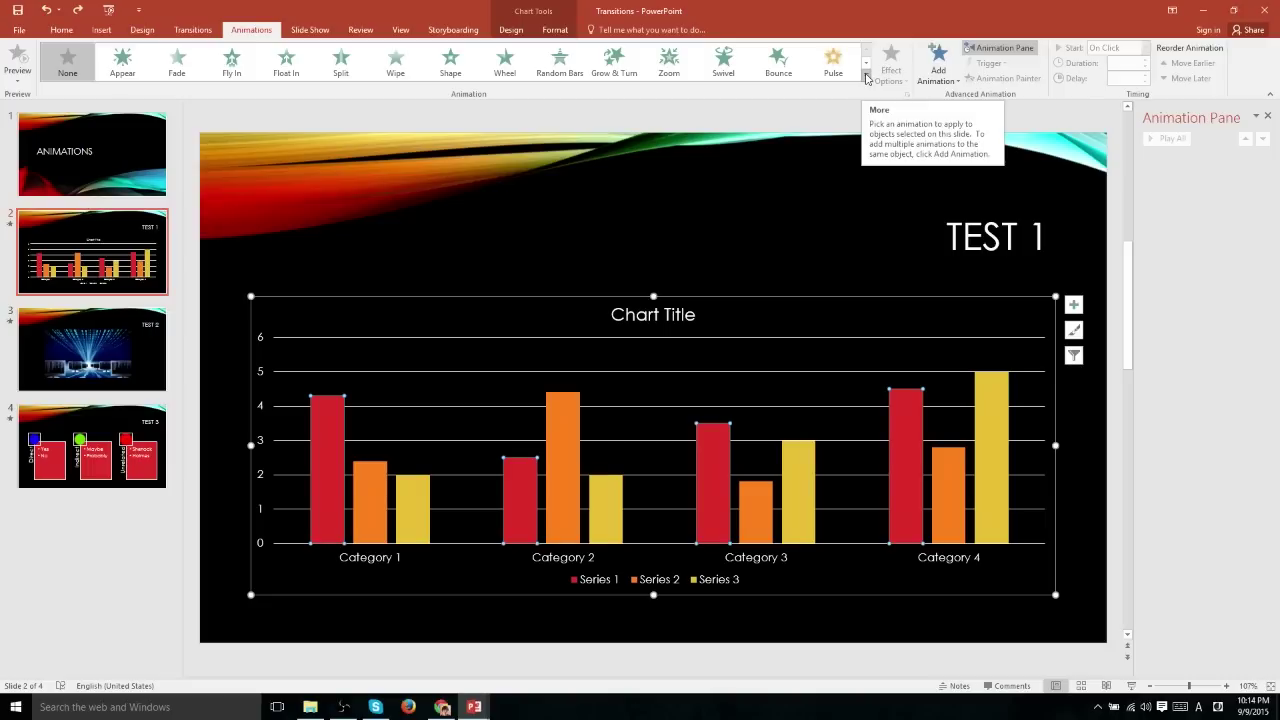
Browse the animation effects for the TEST 1 chart, closing the list without applying one
click(866, 78)
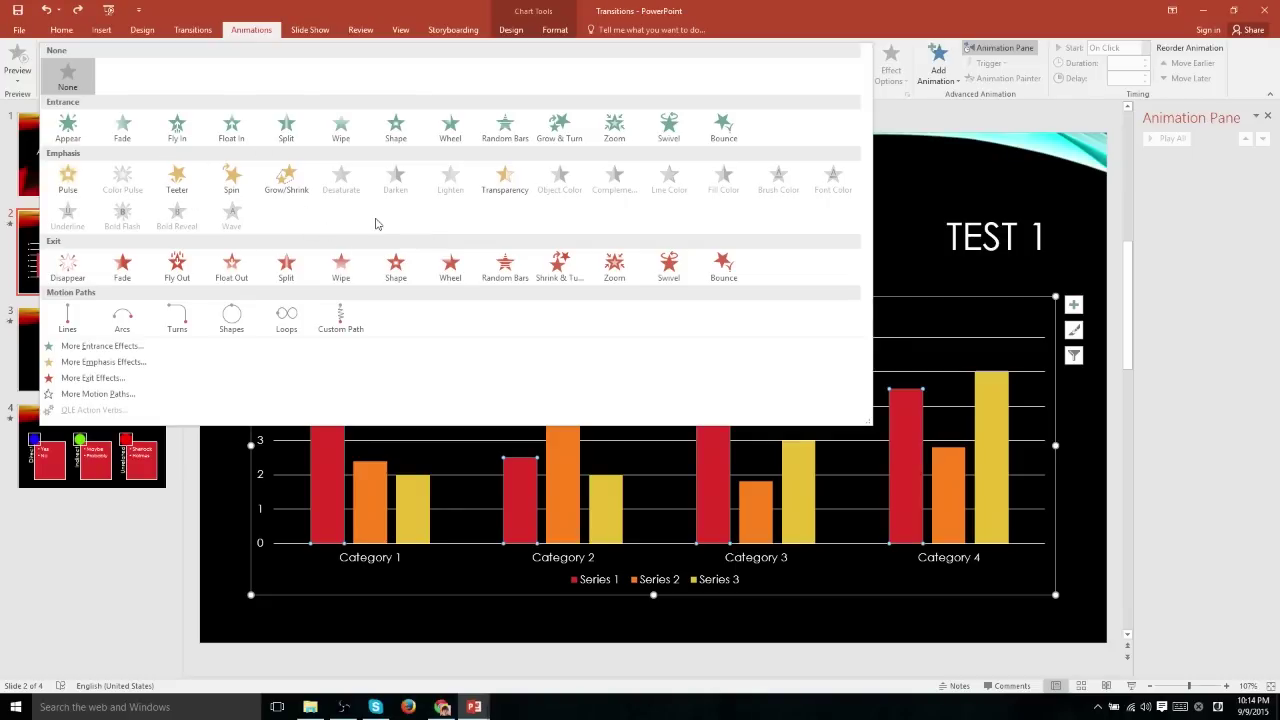
click(922, 117)
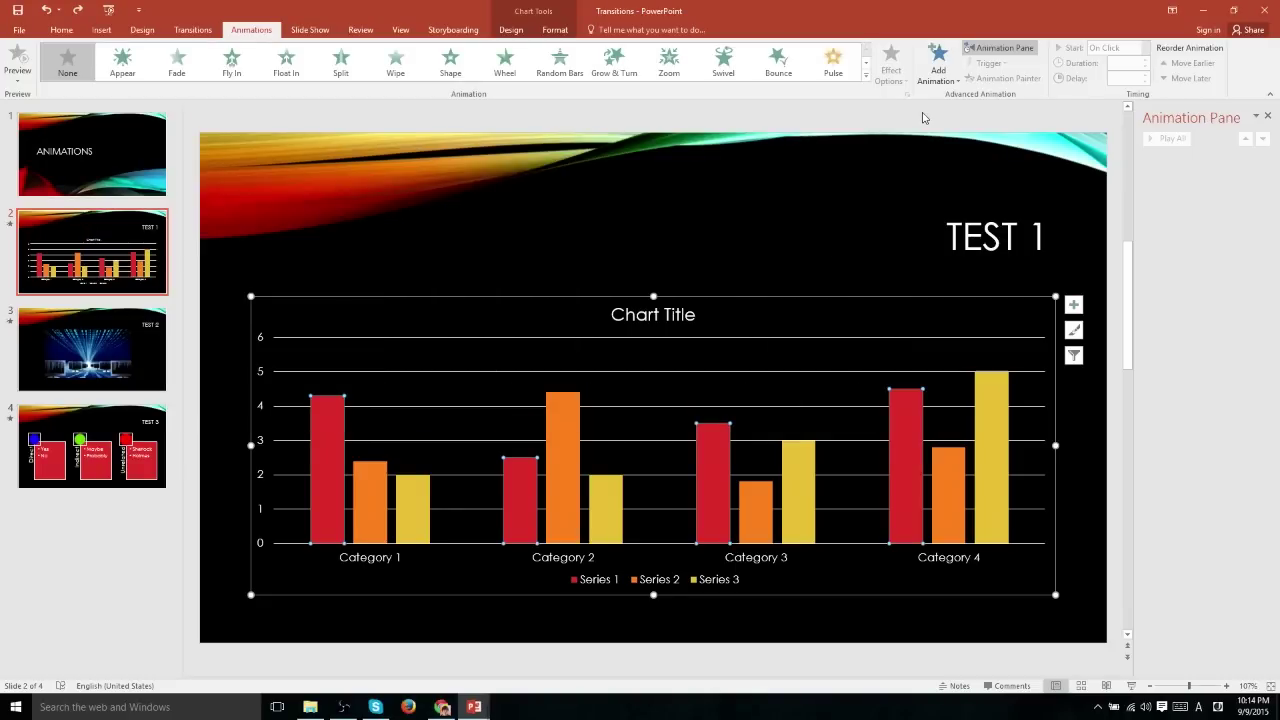